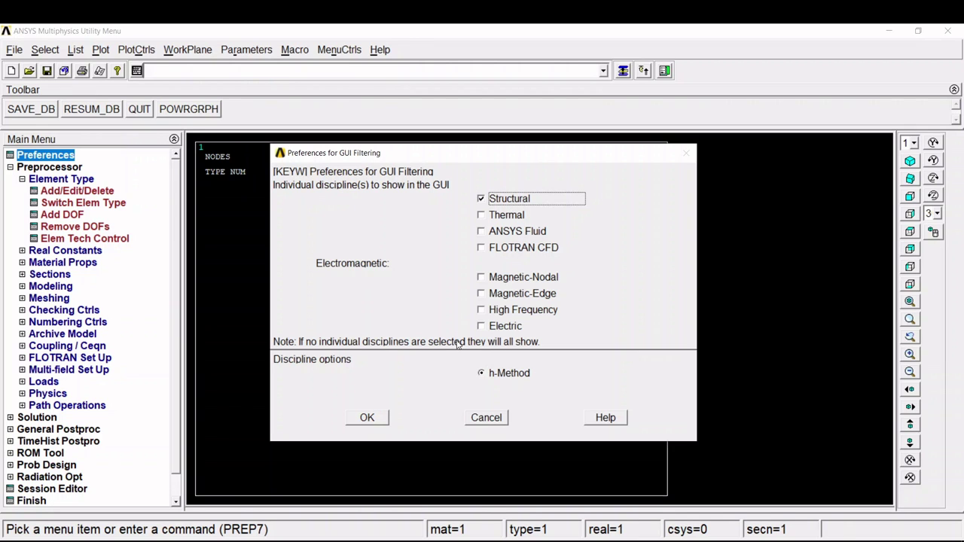
# Confirm the Structural discipline filter and add a Solid Quad 4 node 182 element type with reference number 1.
pyautogui.click(376, 418)
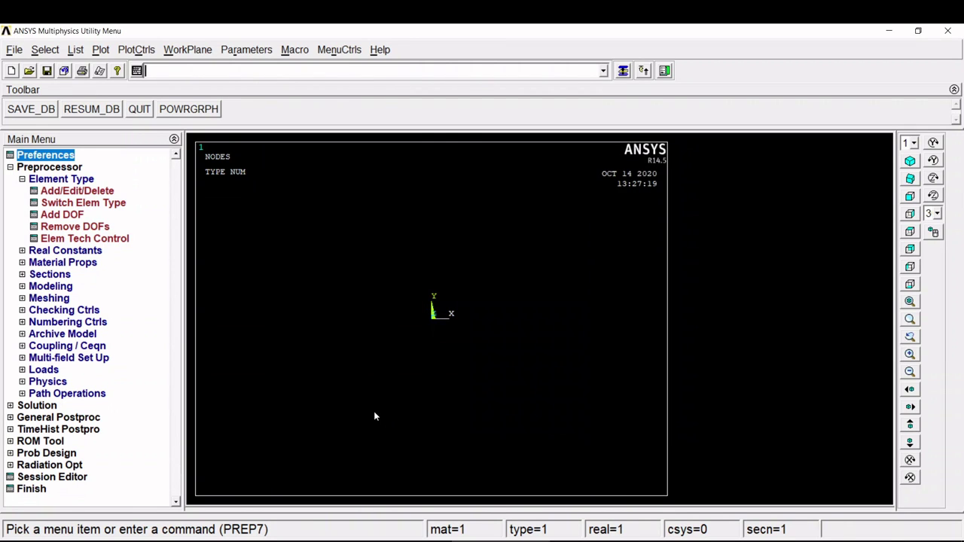
pyautogui.click(73, 190)
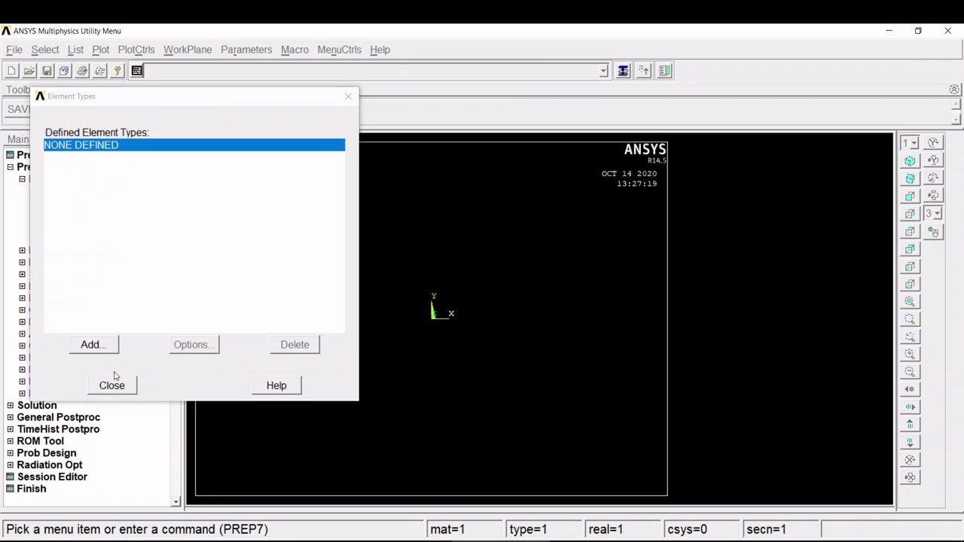
pyautogui.click(113, 344)
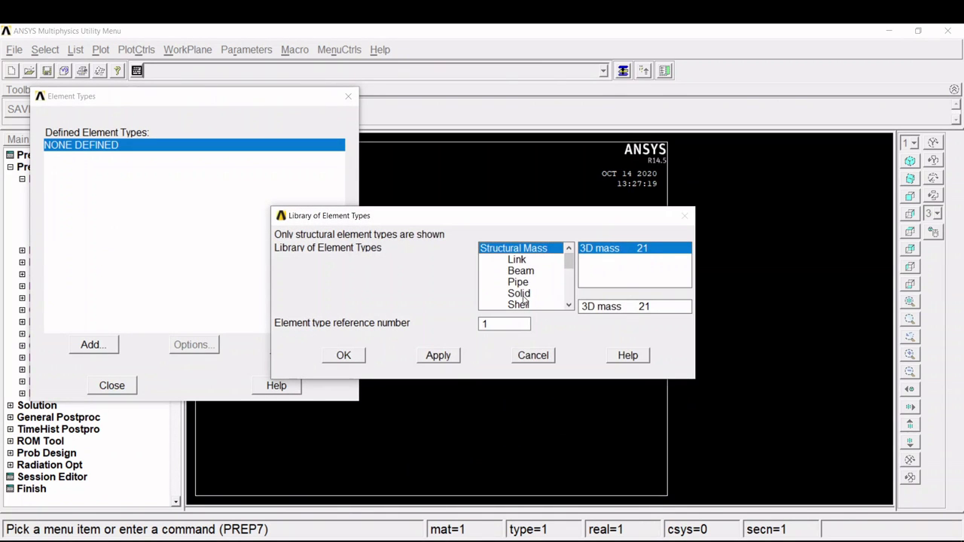
pyautogui.click(520, 294)
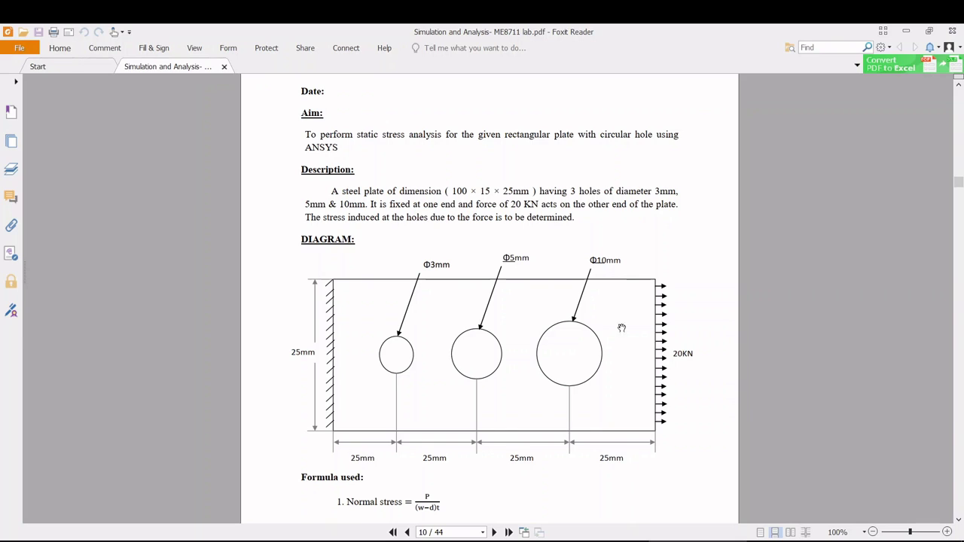
pyautogui.moveTo(697, 541)
pyautogui.moveTo(491, 541)
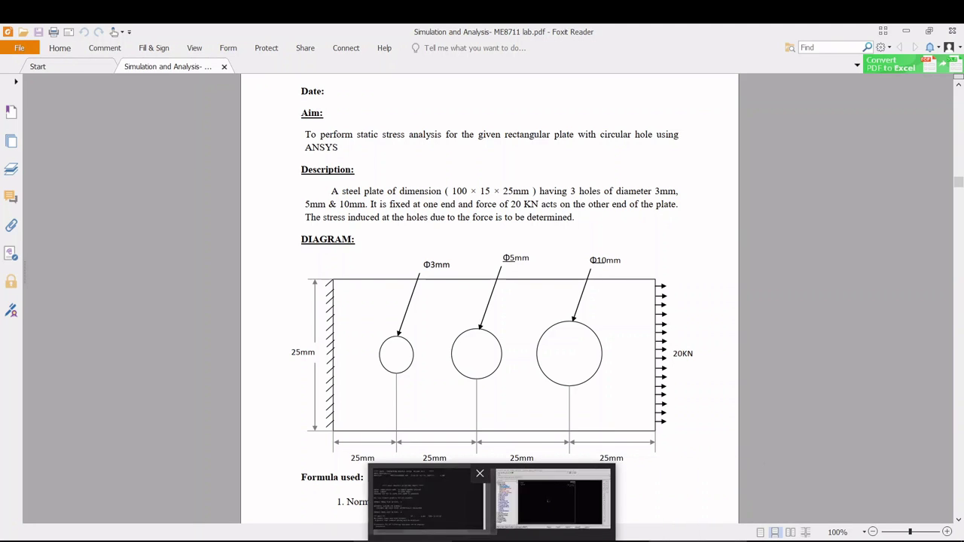
pyautogui.click(508, 503)
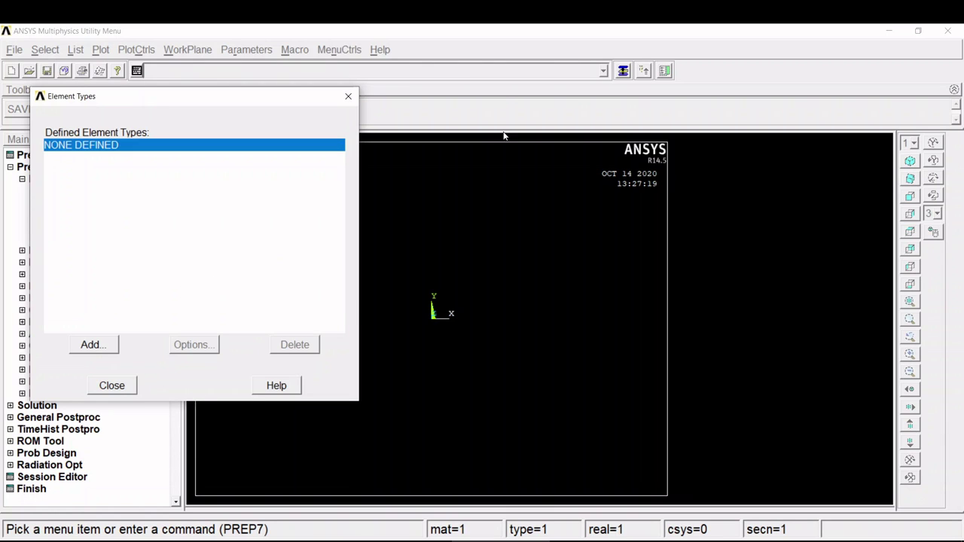
pyautogui.click(623, 71)
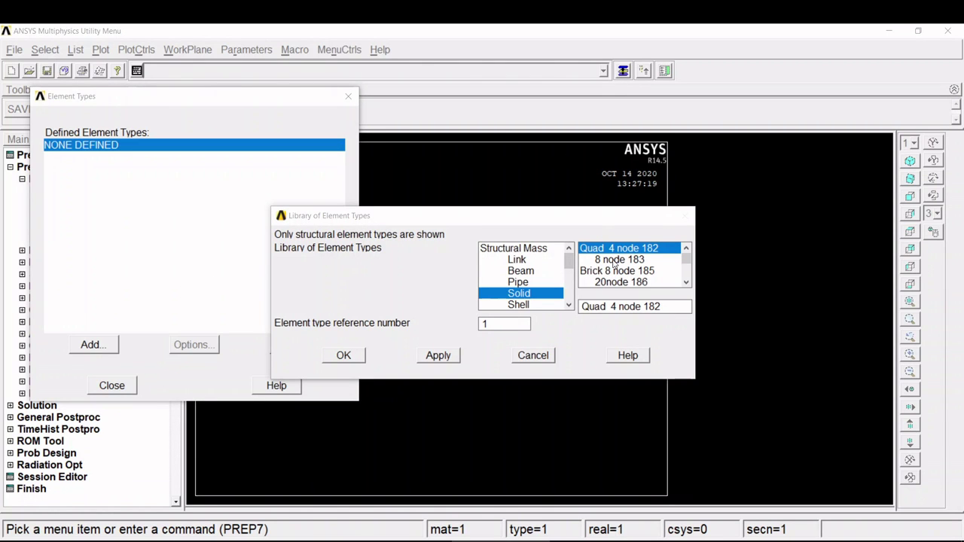
pyautogui.click(343, 356)
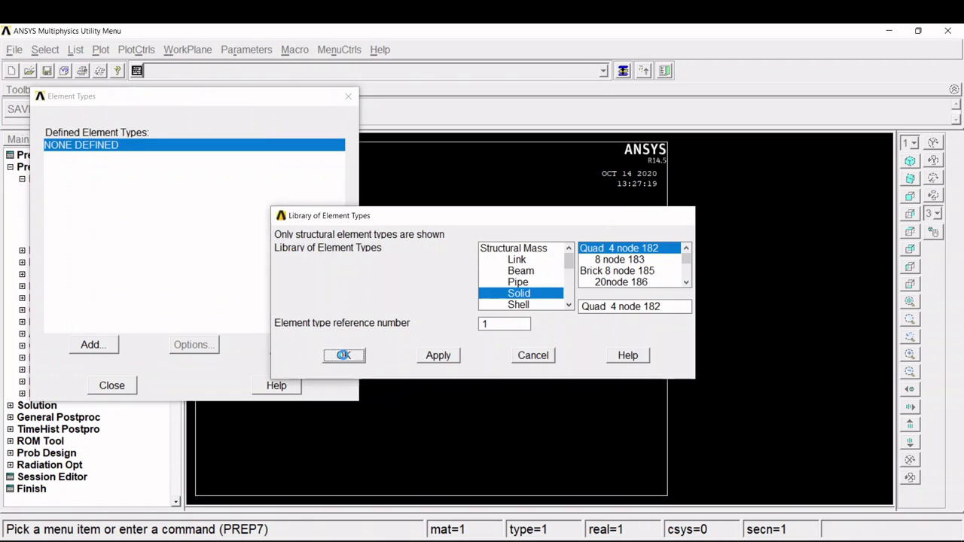
# Set the PLANE182 element behavior (K3) to Plane strs w/thk and finish the element type definition.
pyautogui.click(202, 348)
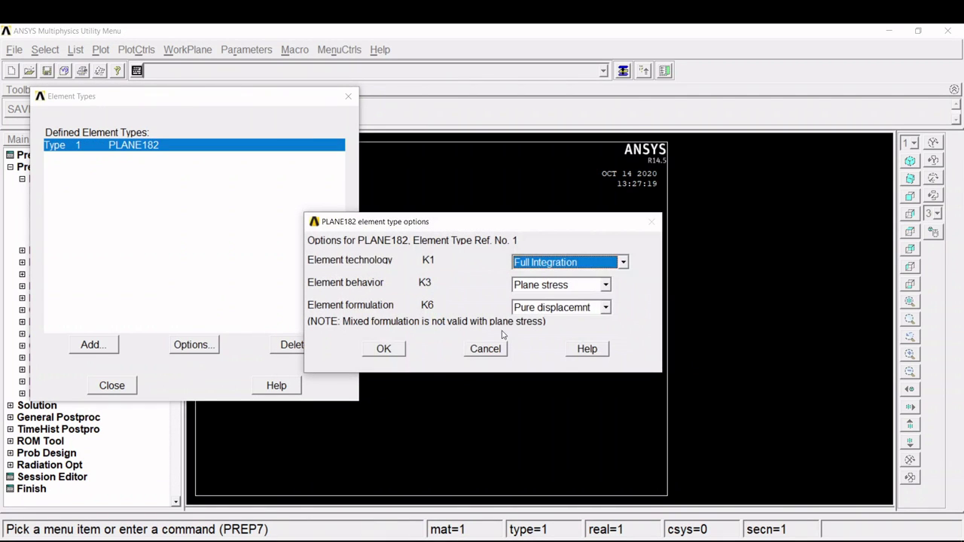
pyautogui.click(551, 286)
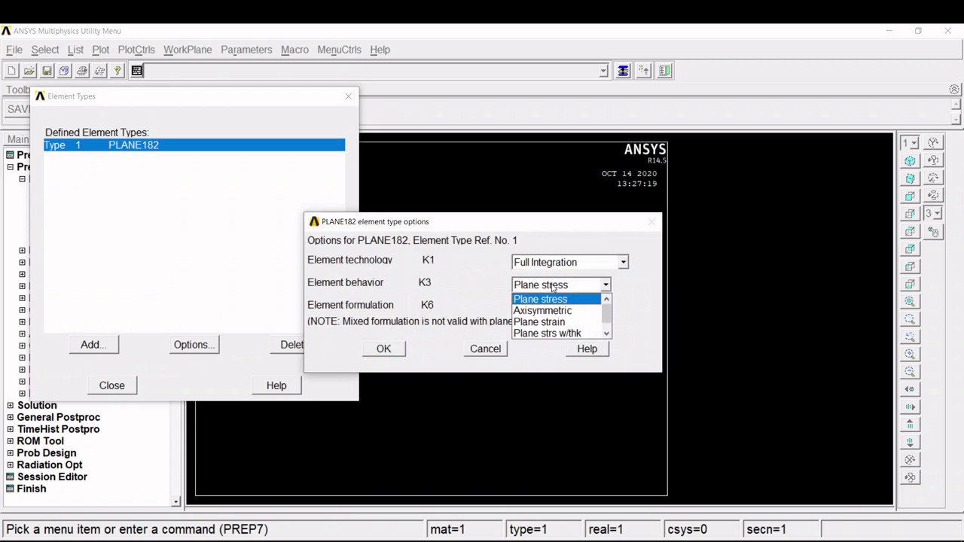
pyautogui.click(586, 333)
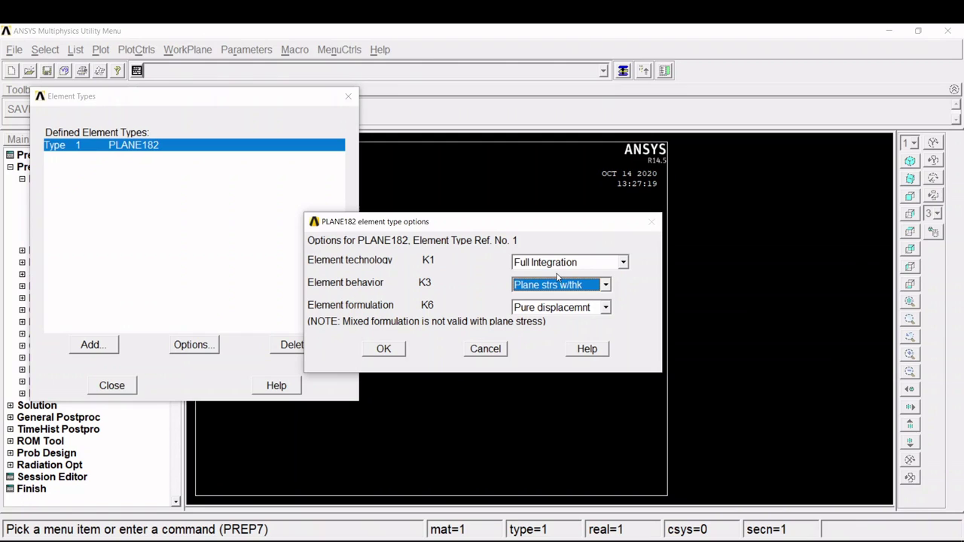
pyautogui.click(385, 348)
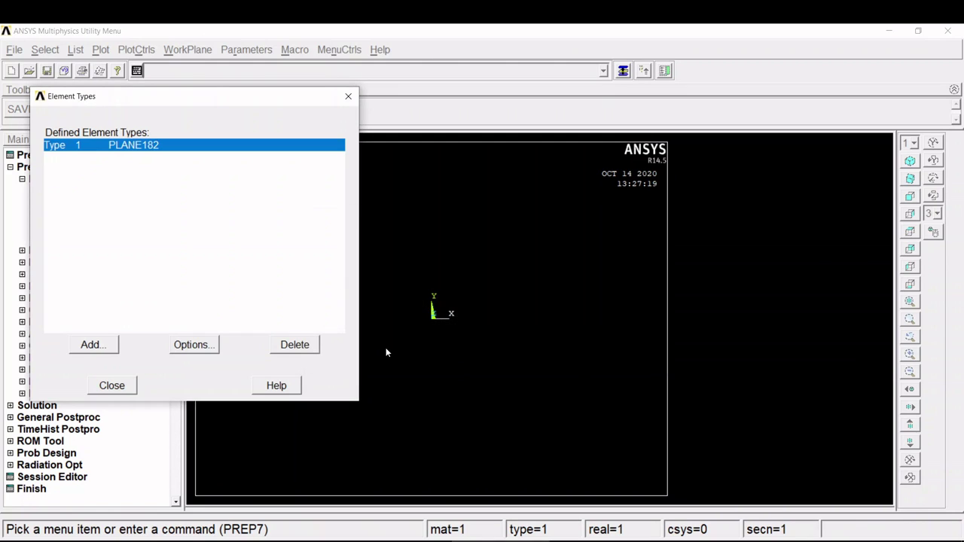
pyautogui.click(116, 386)
# Add real constant set 1 for the PLANE182 element type with a thickness of 15.
pyautogui.click(64, 250)
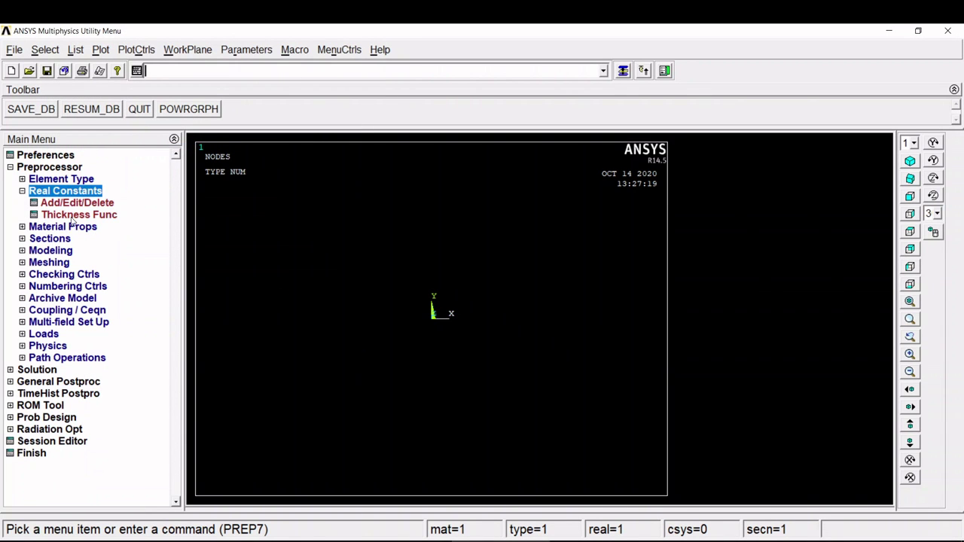
pyautogui.click(73, 203)
pyautogui.click(79, 305)
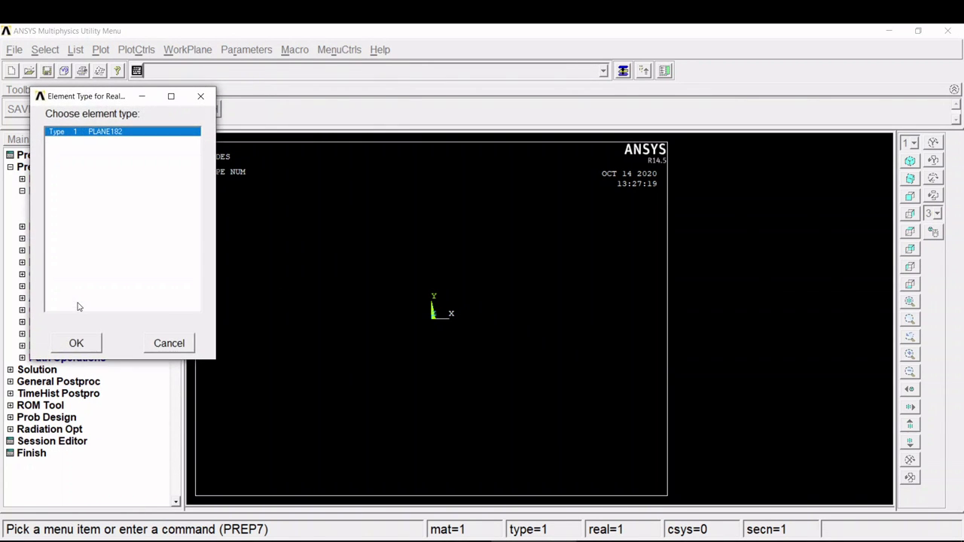
pyautogui.click(78, 344)
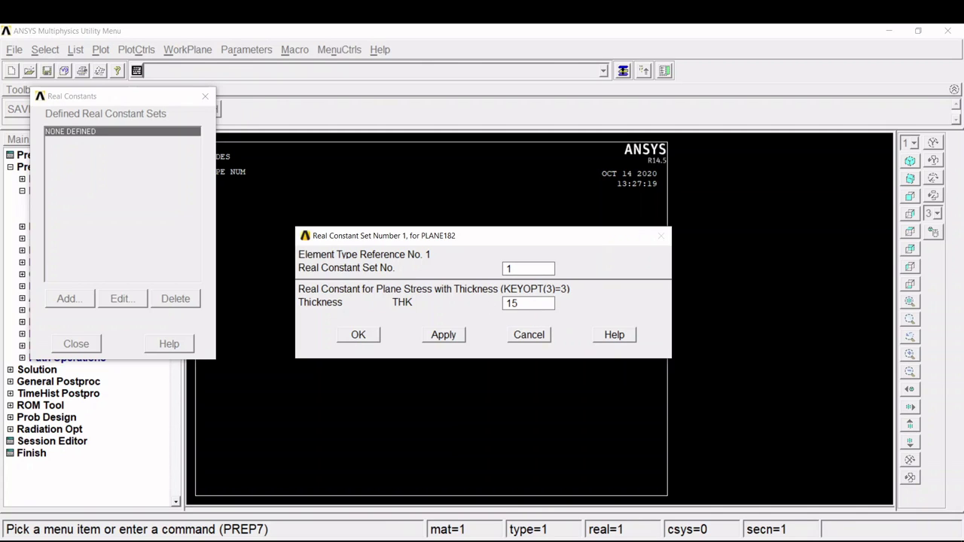
pyautogui.click(360, 336)
pyautogui.click(65, 344)
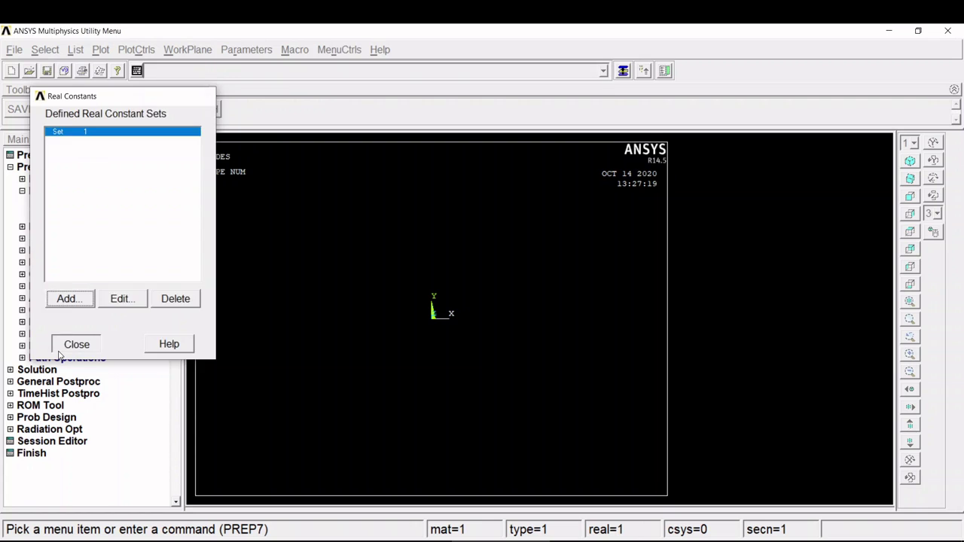
# Open the material model definition, and switch to the lab manual in Foxit Reader to look up the steel's EX and PRXY values.
pyautogui.click(60, 227)
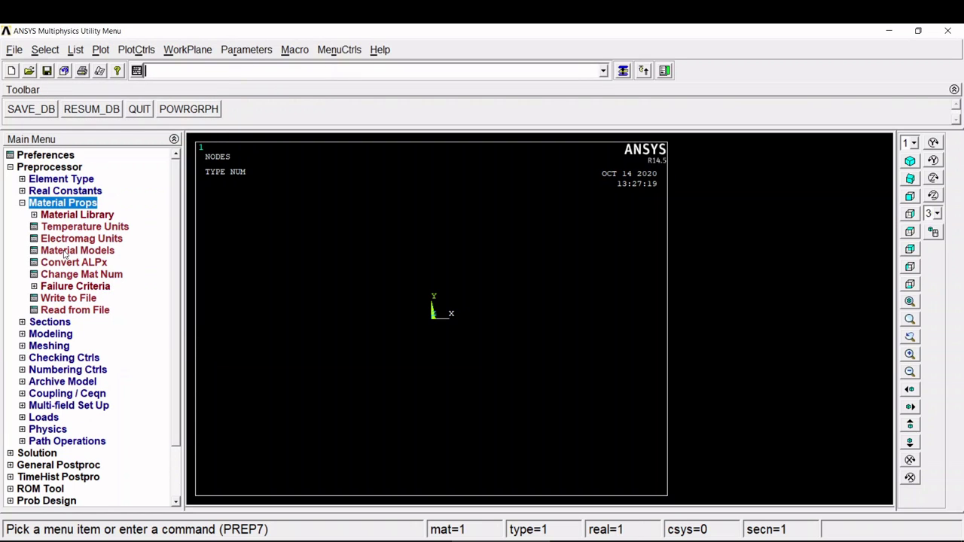
pyautogui.click(68, 251)
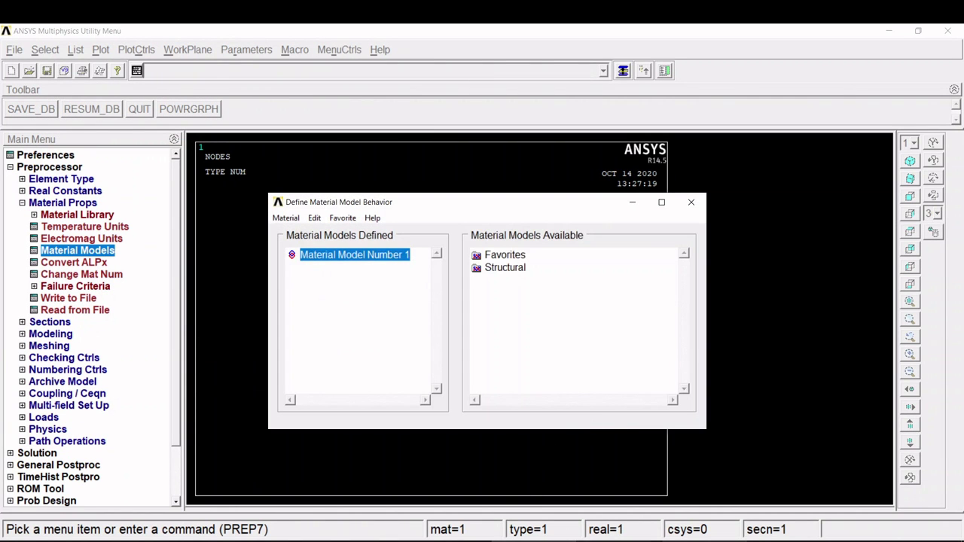
pyautogui.click(704, 541)
pyautogui.scroll(-15, 542, 313)
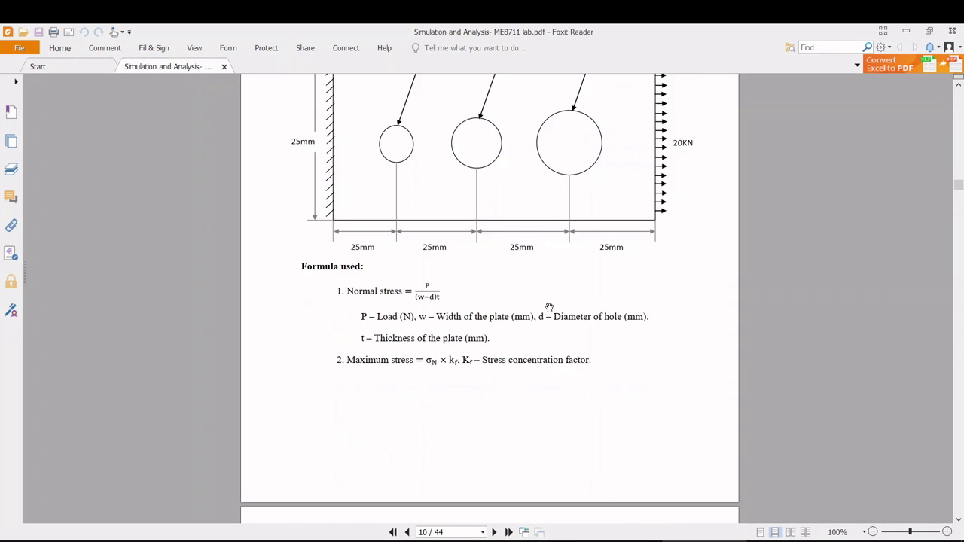
pyautogui.scroll(3, 410, 210)
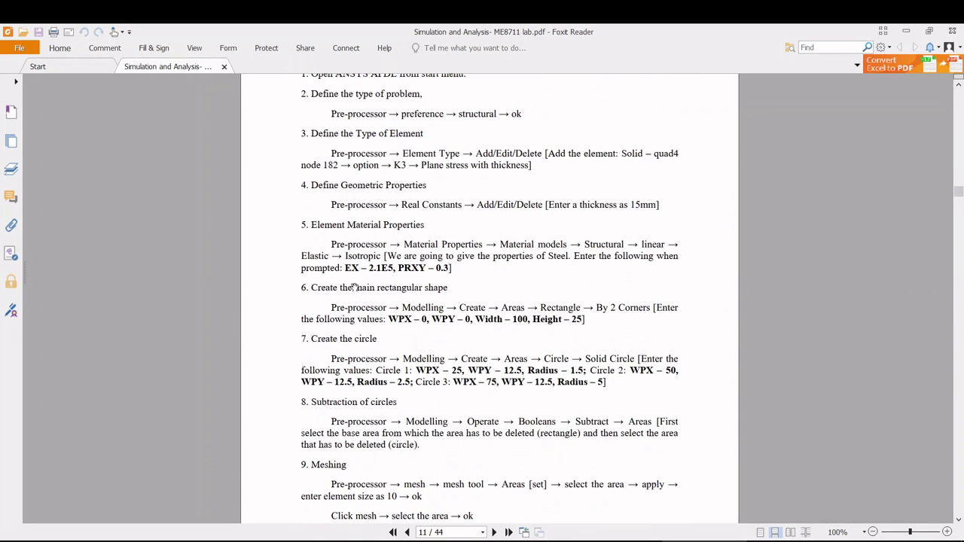
pyautogui.moveTo(345, 268); pyautogui.dragTo(483, 275)
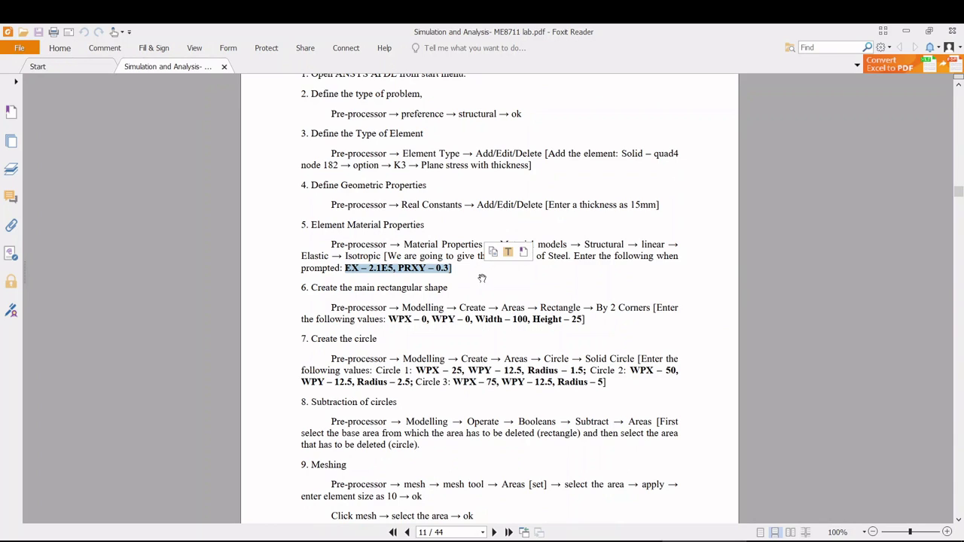
pyautogui.click(555, 275)
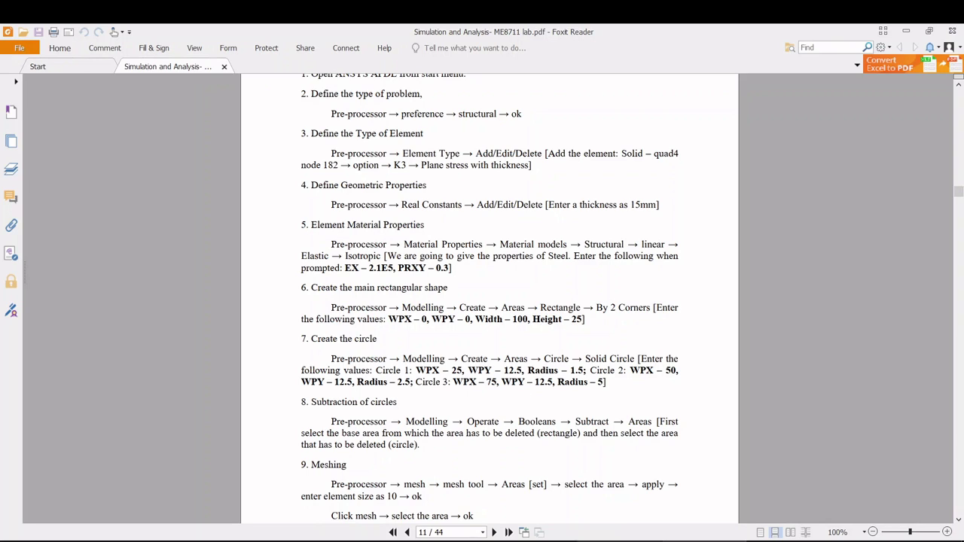
# Switch back to ANSYS and define structural linear elastic isotropic properties for material 1 with EX 2.1e5 and PRXY 0.3.
pyautogui.click(534, 541)
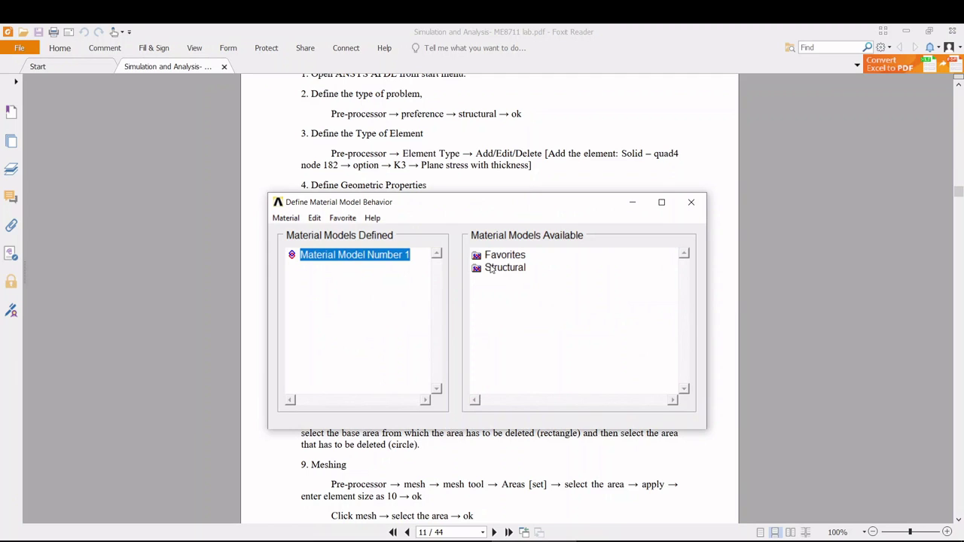
pyautogui.doubleClick(491, 268)
pyautogui.doubleClick(516, 279)
pyautogui.doubleClick(537, 305)
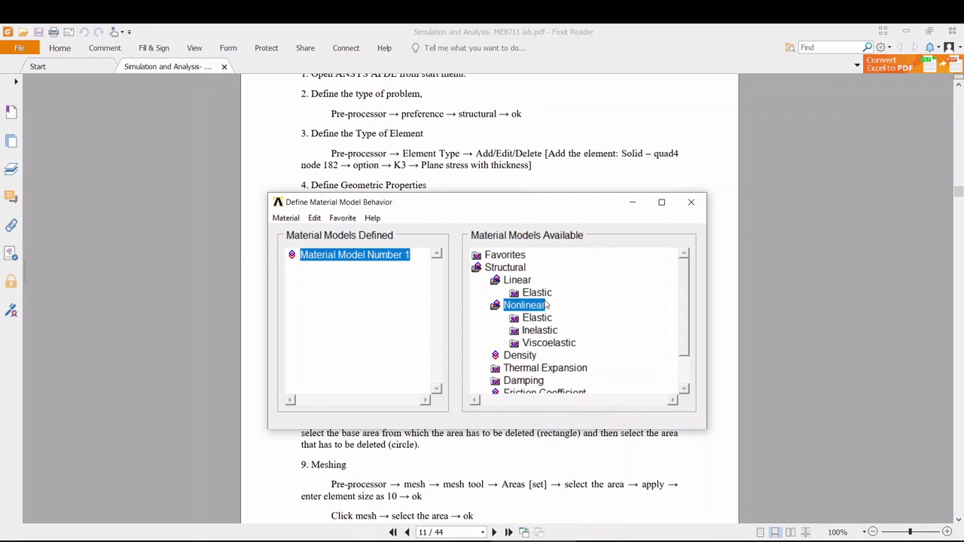
pyautogui.doubleClick(537, 292)
pyautogui.doubleClick(556, 306)
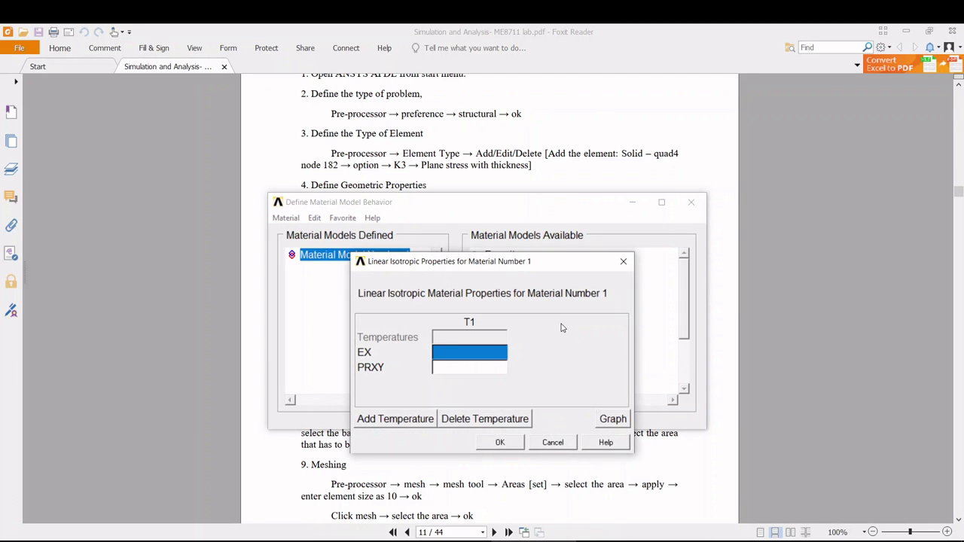
pyautogui.write('2.1e5')
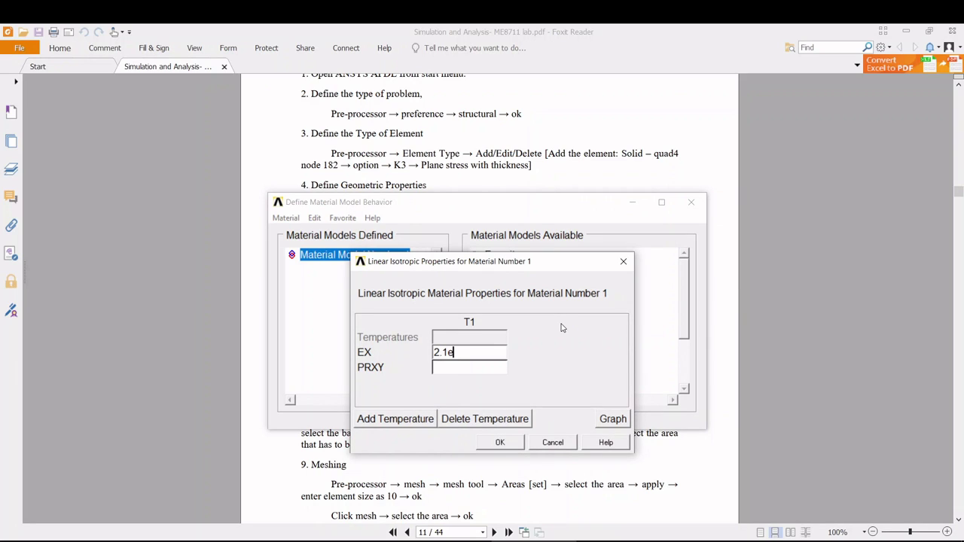
pyautogui.click(485, 370)
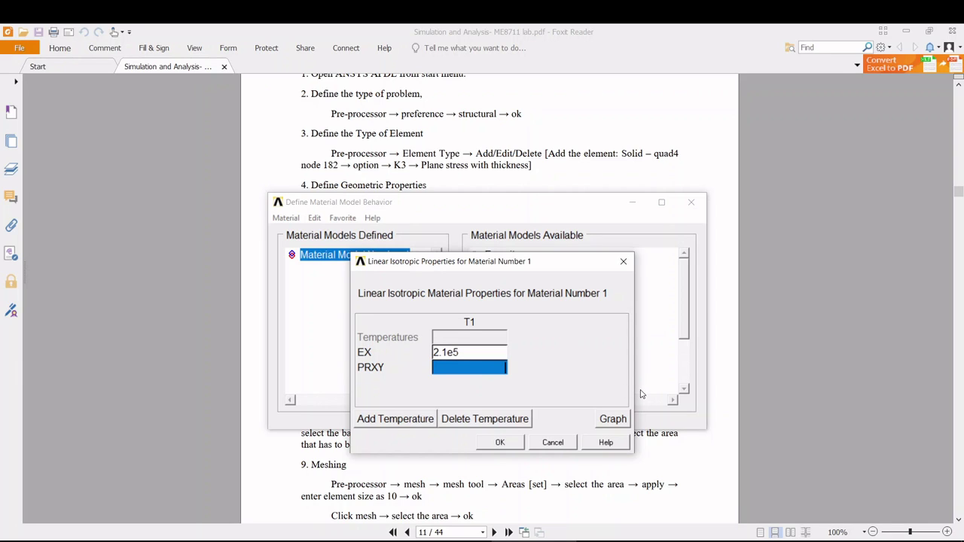
pyautogui.write('0.3')
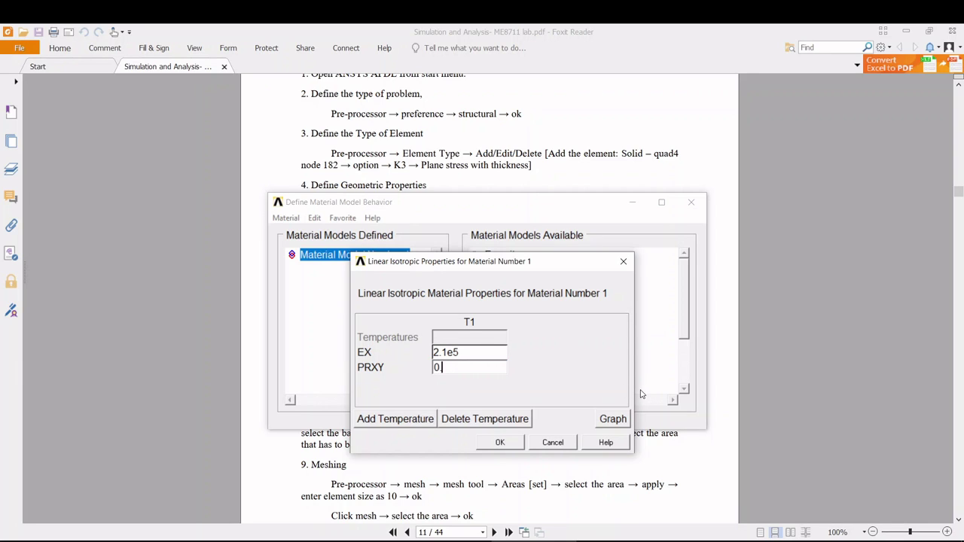
pyautogui.click(514, 442)
pyautogui.click(691, 202)
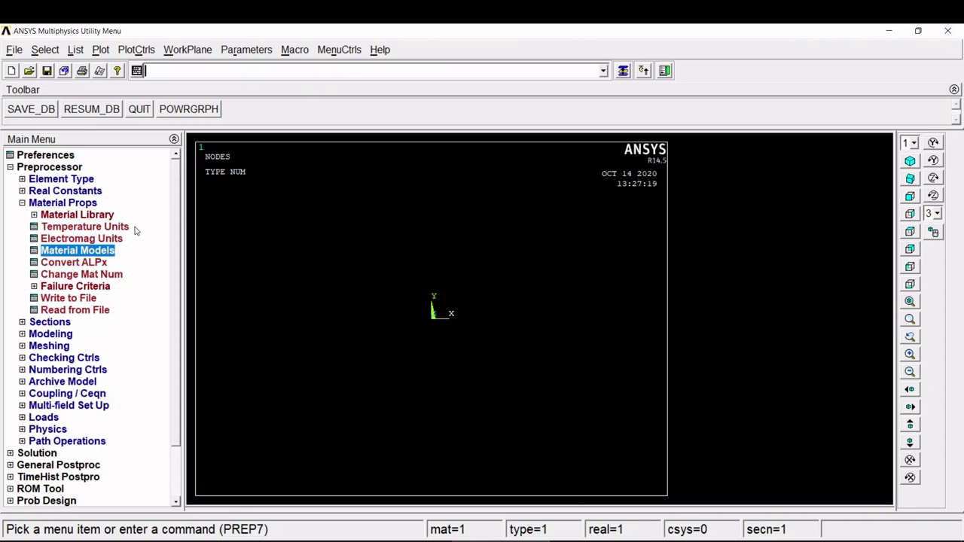
# Create a rectangular area by dimensions spanning X 0 to 100 and Y 0 to 25 for the plate.
pyautogui.click(59, 336)
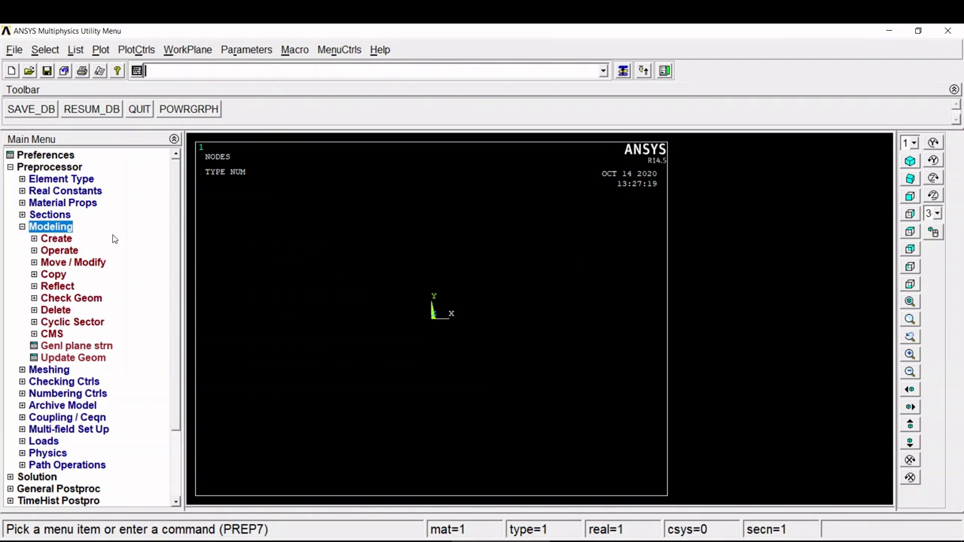
pyautogui.click(54, 241)
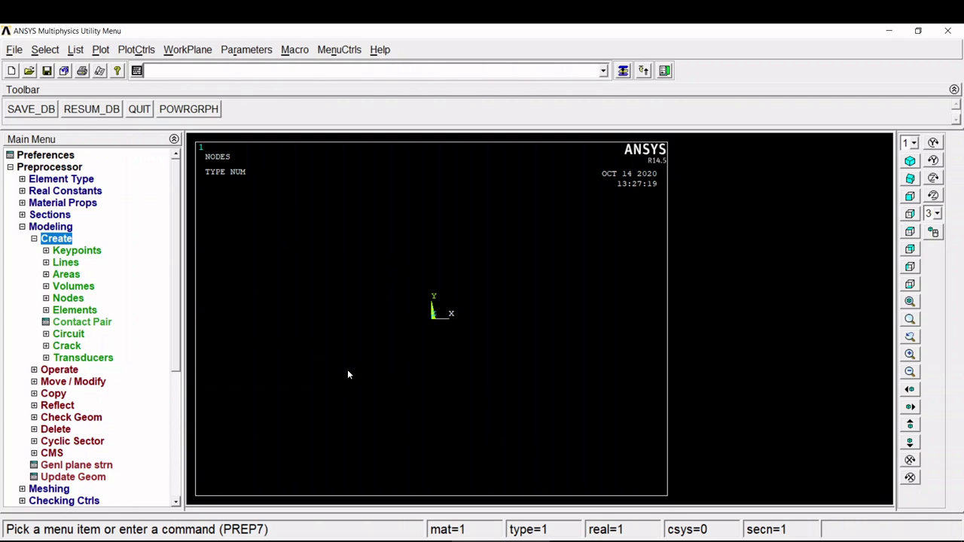
pyautogui.click(73, 278)
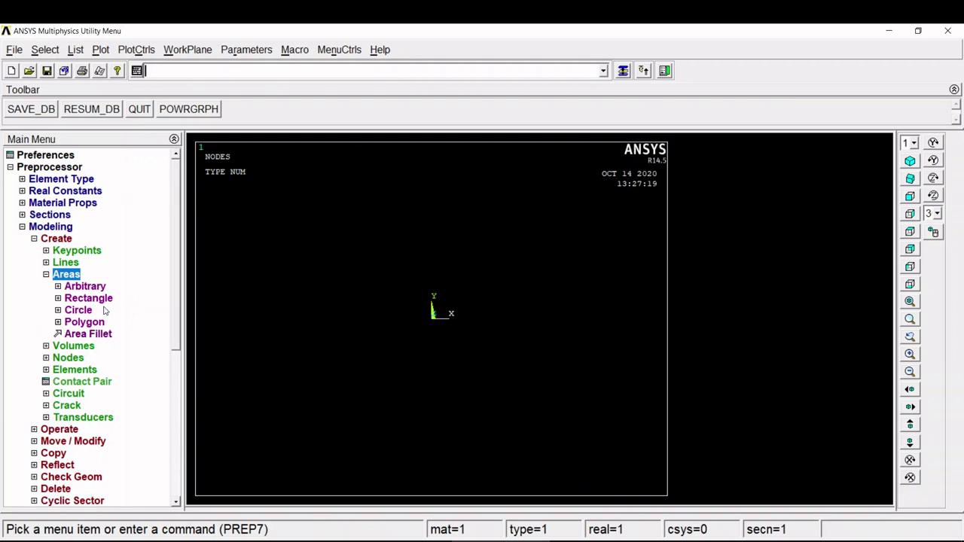
pyautogui.click(78, 251)
pyautogui.click(81, 252)
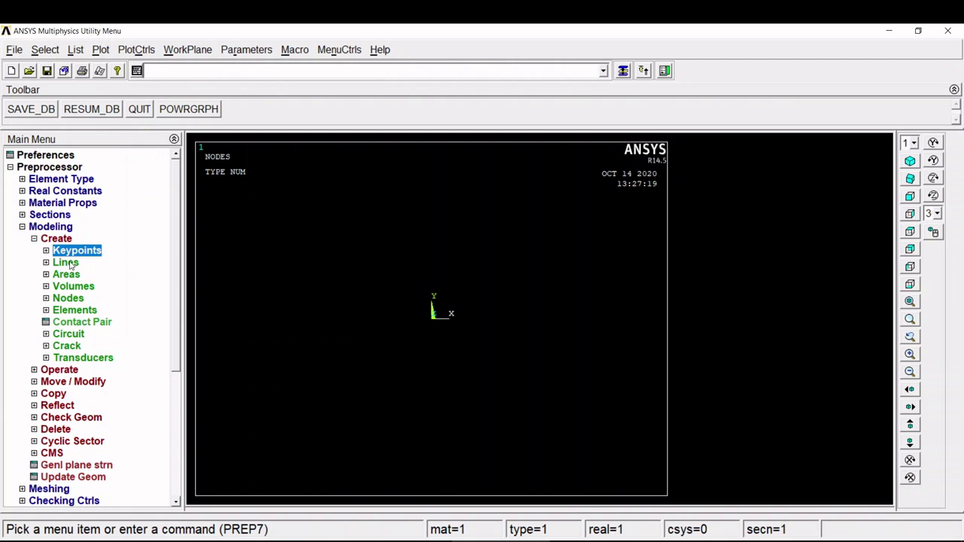
pyautogui.click(68, 263)
pyautogui.click(68, 263)
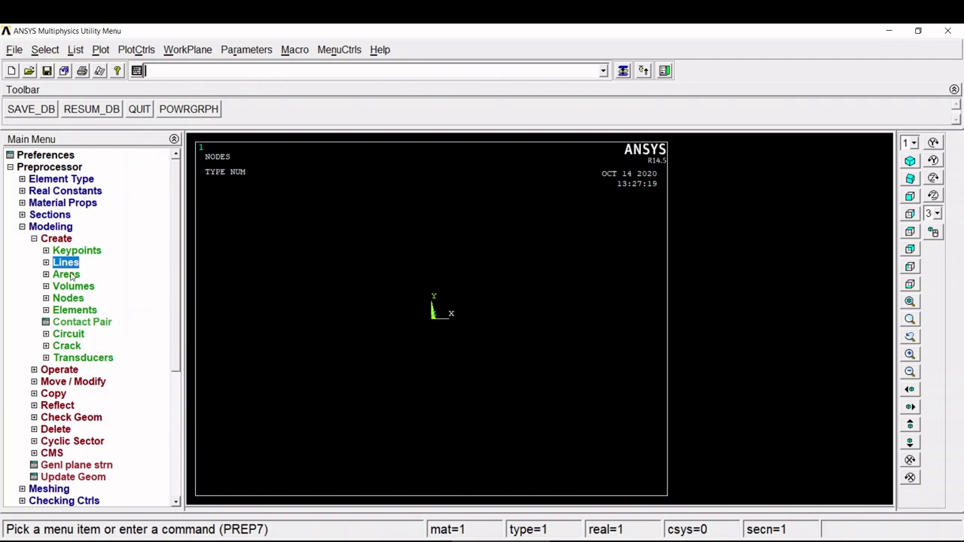
pyautogui.click(72, 276)
pyautogui.click(86, 299)
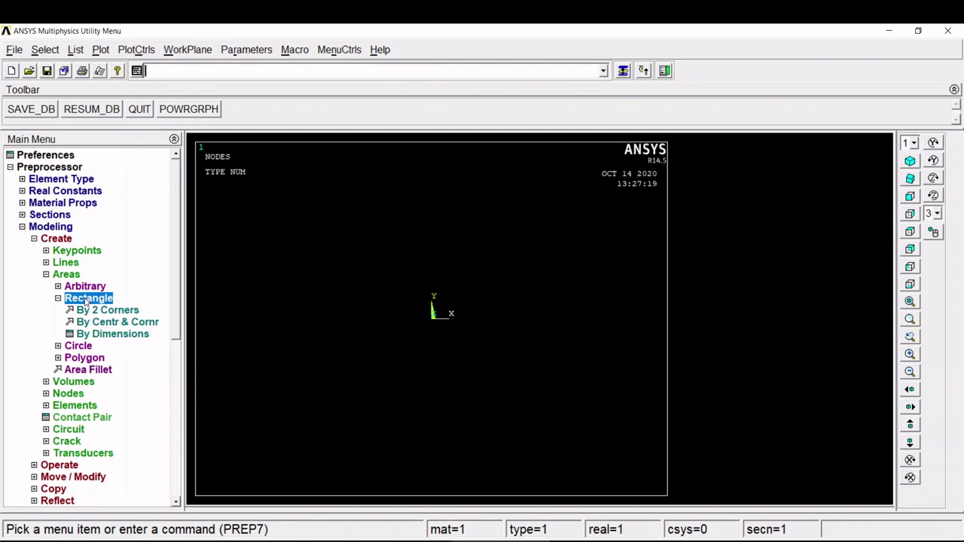
pyautogui.click(113, 334)
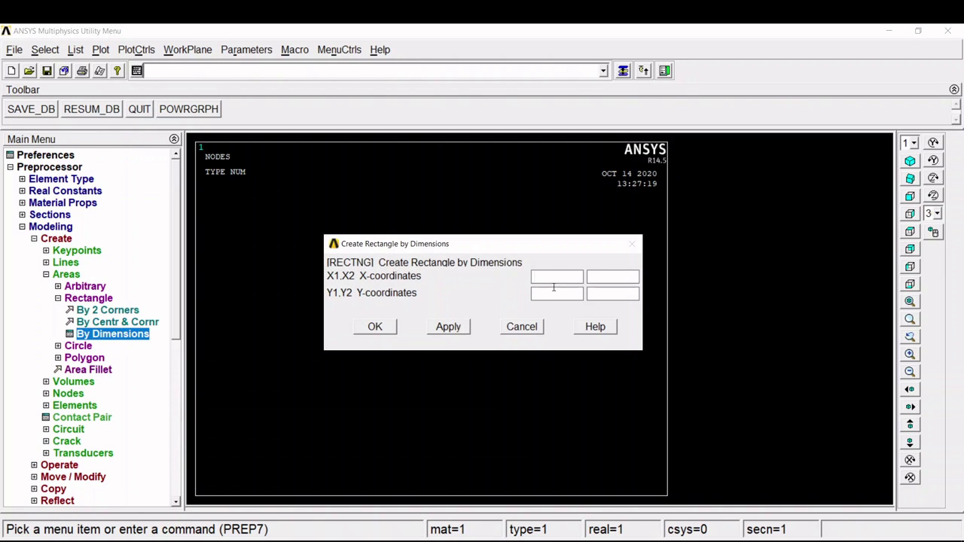
pyautogui.write('0')
pyautogui.write('0')
pyautogui.write('25')
pyautogui.click(375, 328)
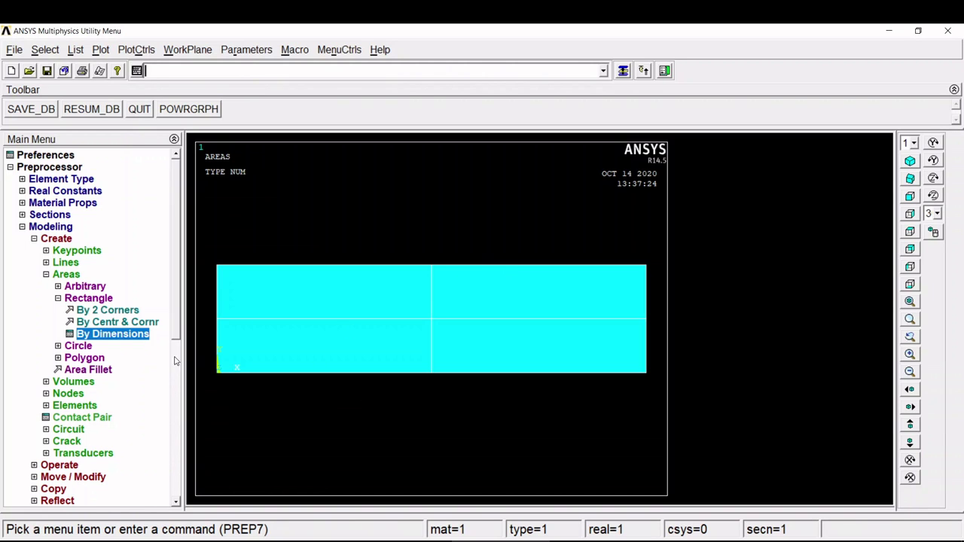
# Create three solid circular areas centred at X 25, 50 and 75 on Y 12.5, with radii of about 3, 5 and 10.
pyautogui.click(80, 347)
pyautogui.click(103, 322)
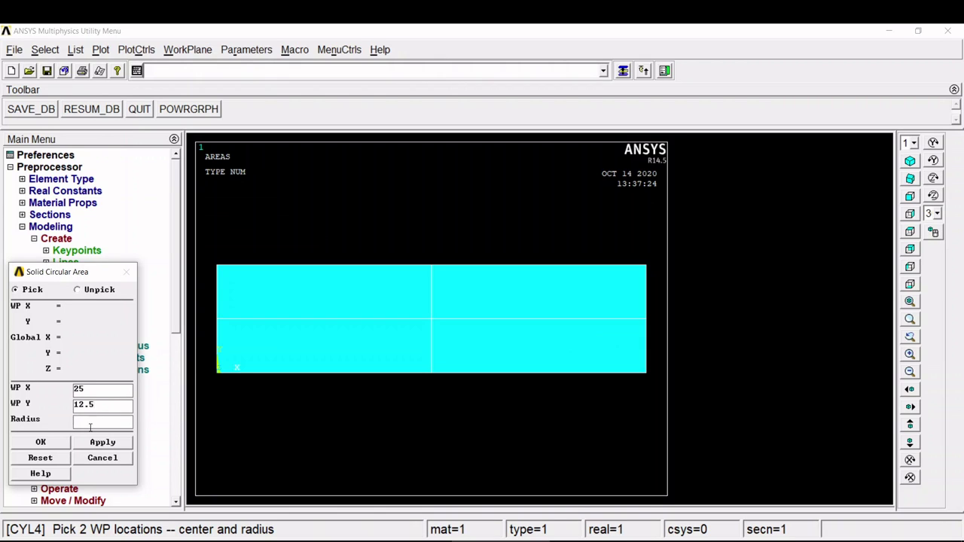
pyautogui.click(111, 444)
pyautogui.click(103, 389)
pyautogui.write('5')
pyautogui.click(104, 444)
pyautogui.click(63, 443)
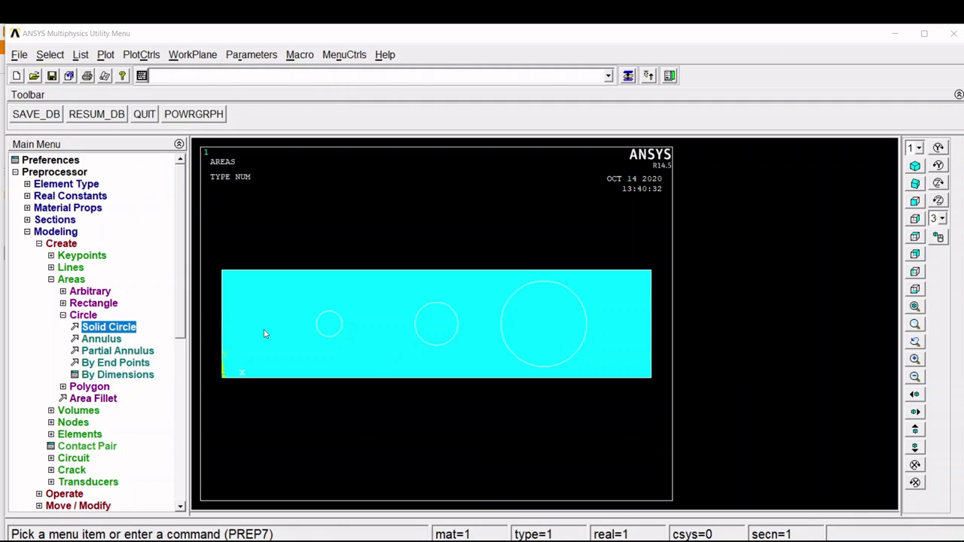
pyautogui.click(928, 34)
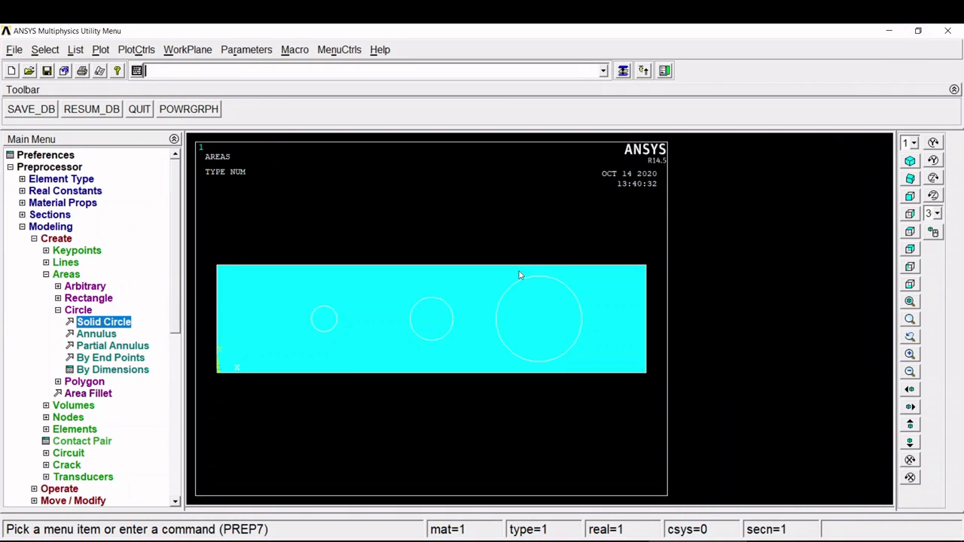
# Subtract the smallest circular area from the rectangular plate area with a Boolean operation.
pyautogui.click(71, 276)
pyautogui.click(67, 239)
pyautogui.click(67, 252)
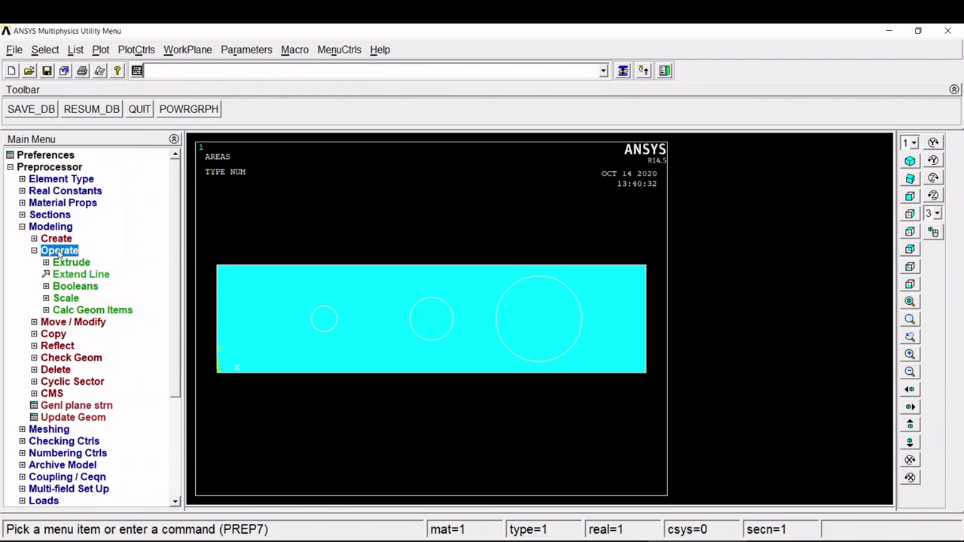
pyautogui.click(77, 286)
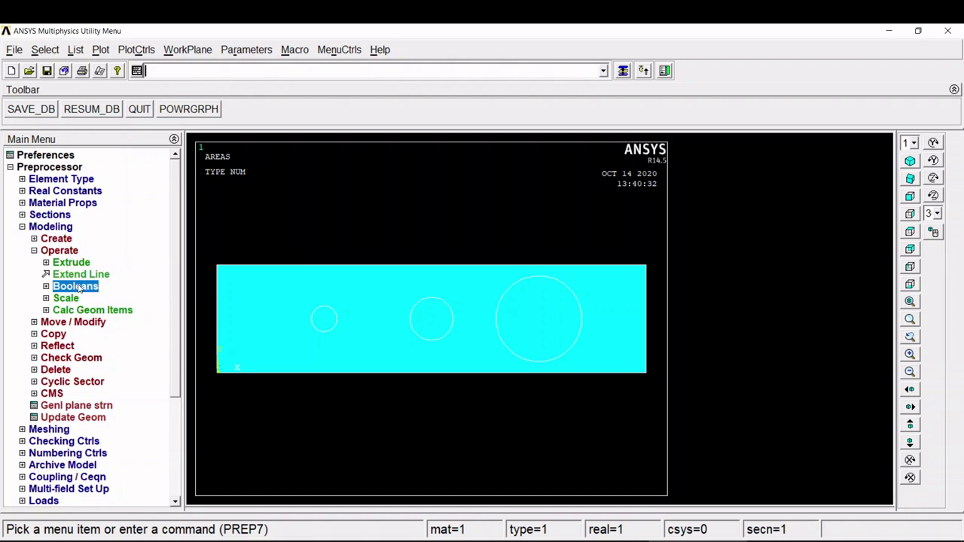
pyautogui.click(88, 323)
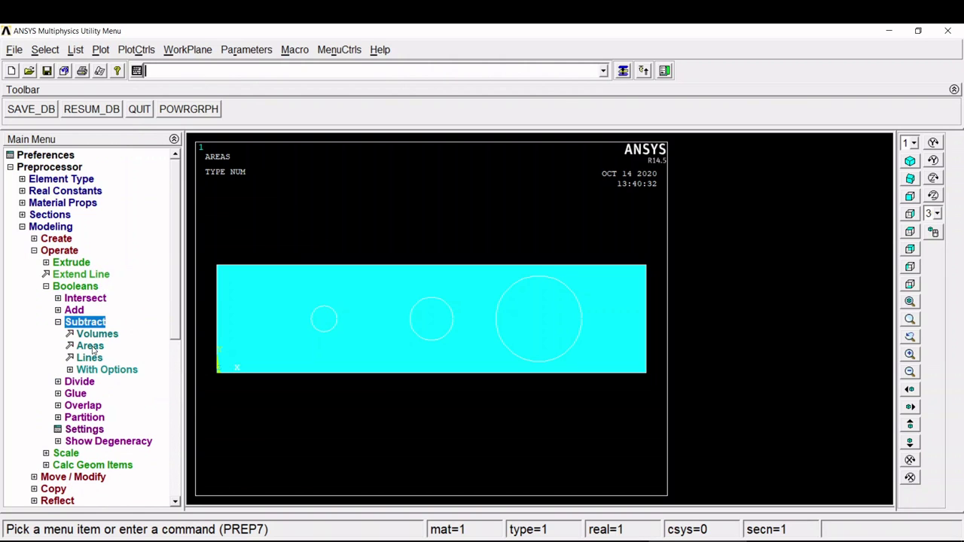
pyautogui.click(90, 346)
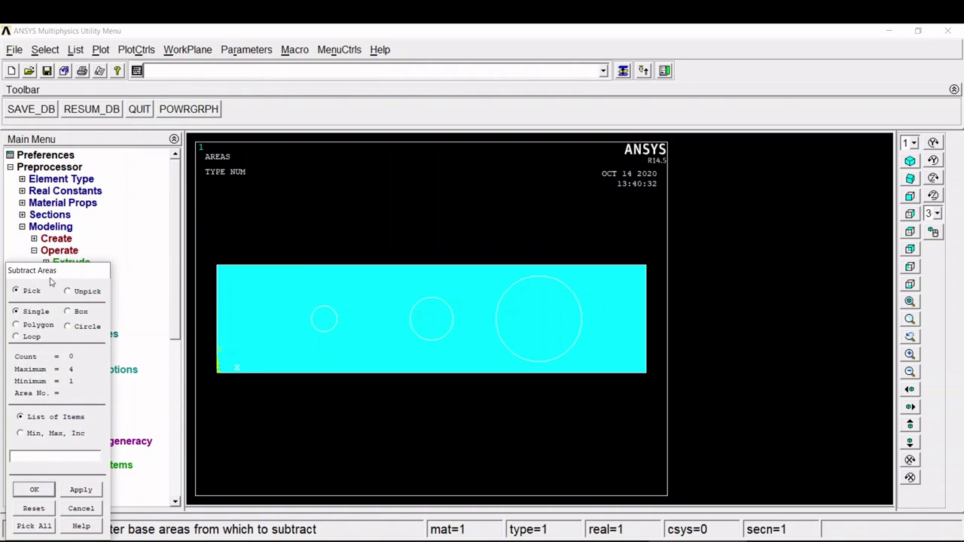
pyautogui.moveTo(51, 271); pyautogui.dragTo(125, 152)
pyautogui.click(237, 277)
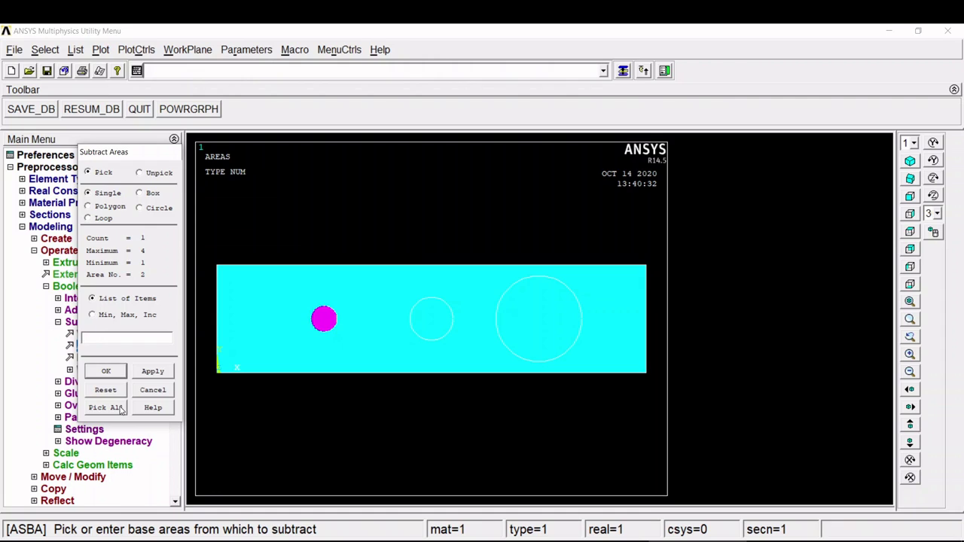
pyautogui.click(119, 409)
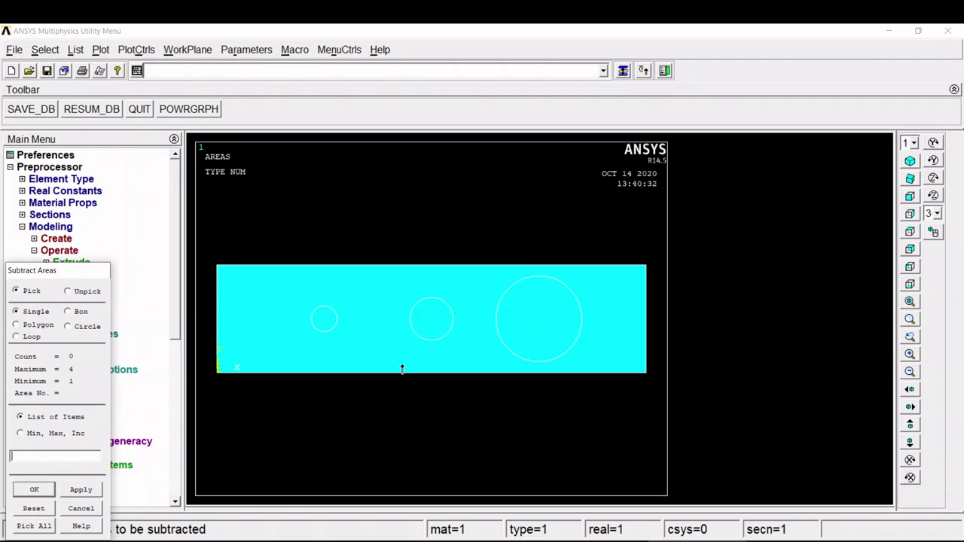
pyautogui.click(325, 324)
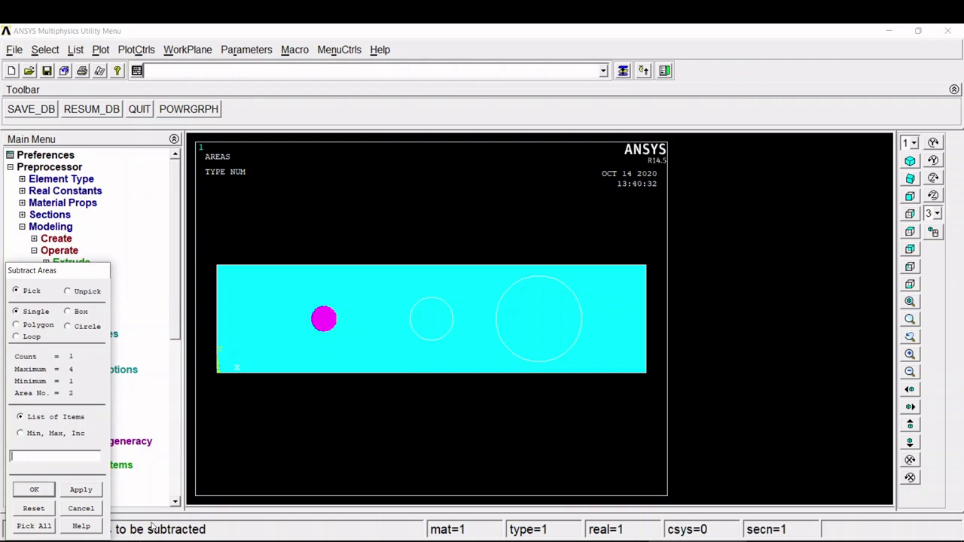
pyautogui.click(70, 489)
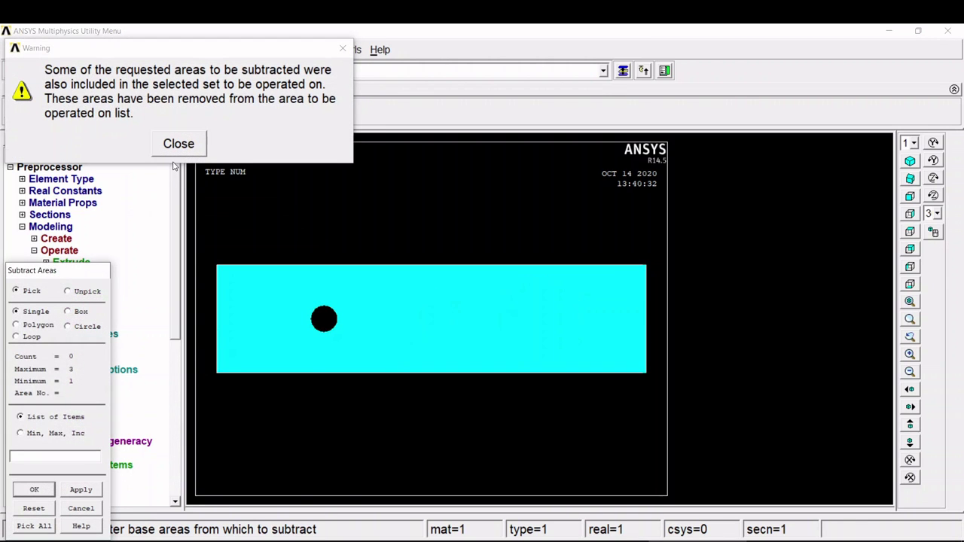
pyautogui.click(179, 149)
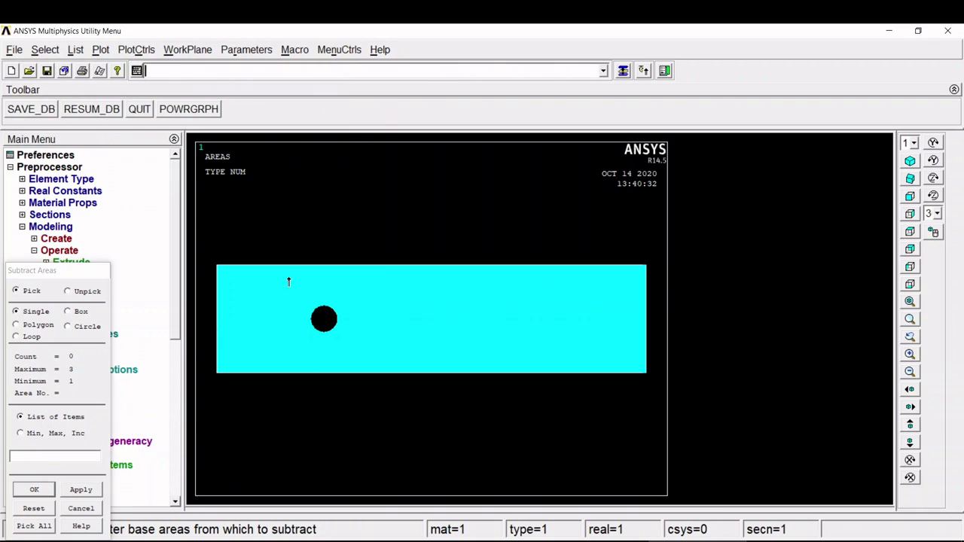
# Subtract the middle circular area from the plate to cut the second hole.
pyautogui.click(253, 281)
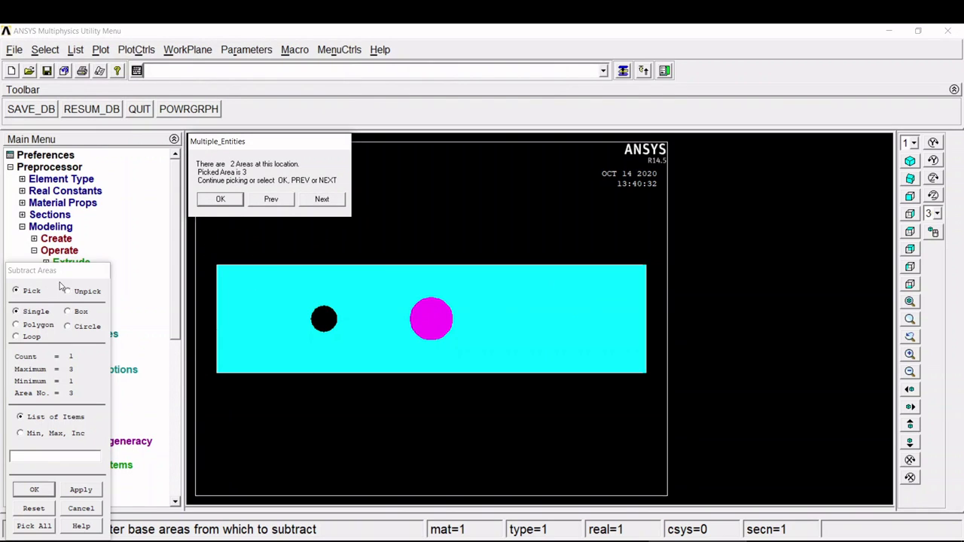
pyautogui.moveTo(60, 271); pyautogui.dragTo(95, 146)
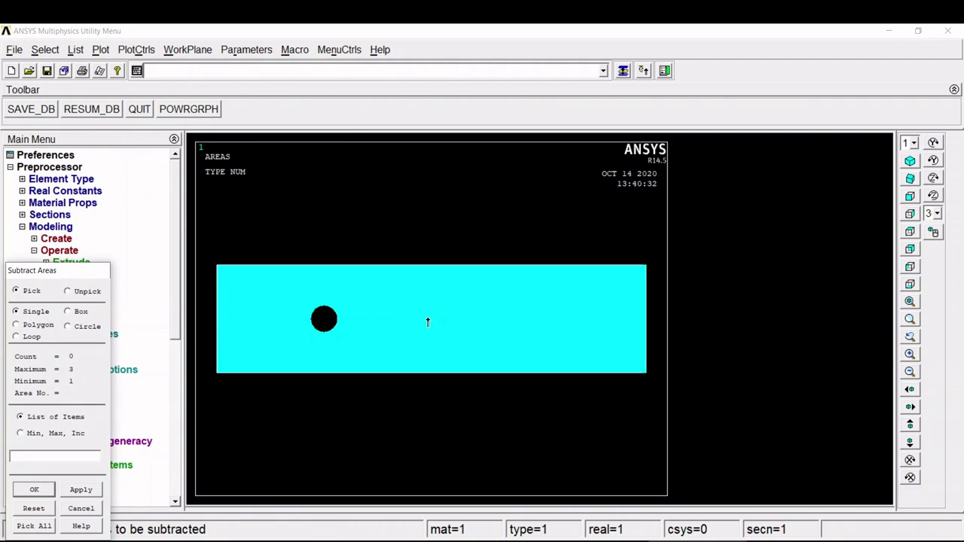
pyautogui.click(427, 322)
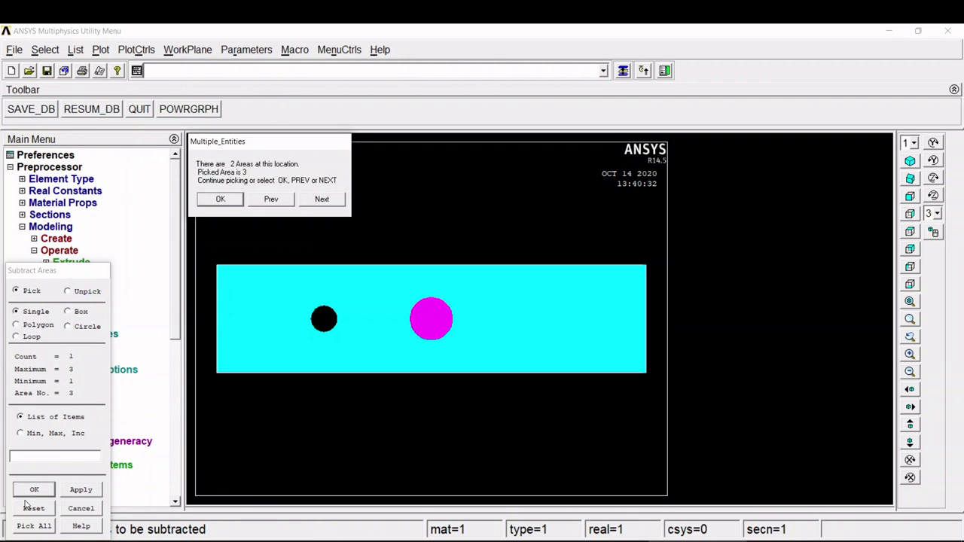
pyautogui.click(95, 491)
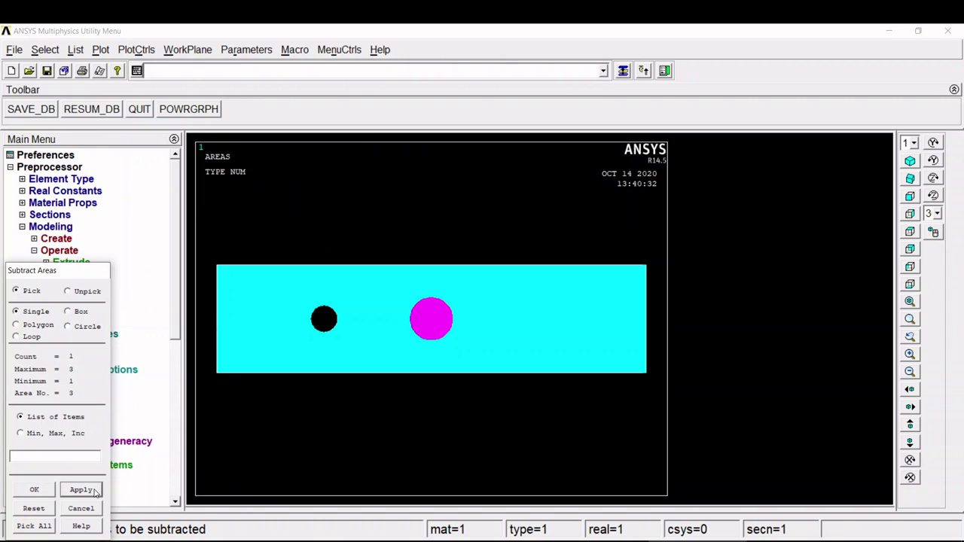
pyautogui.click(88, 491)
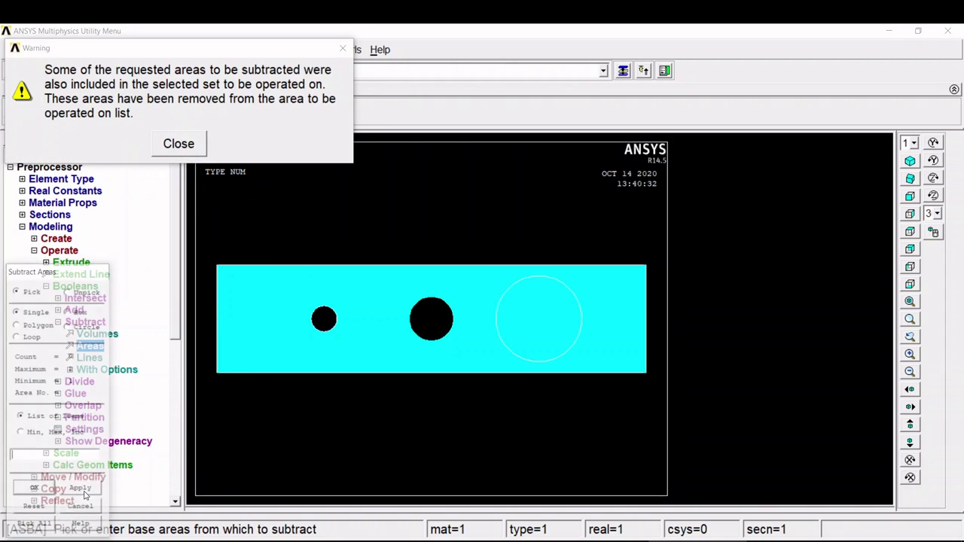
pyautogui.click(178, 144)
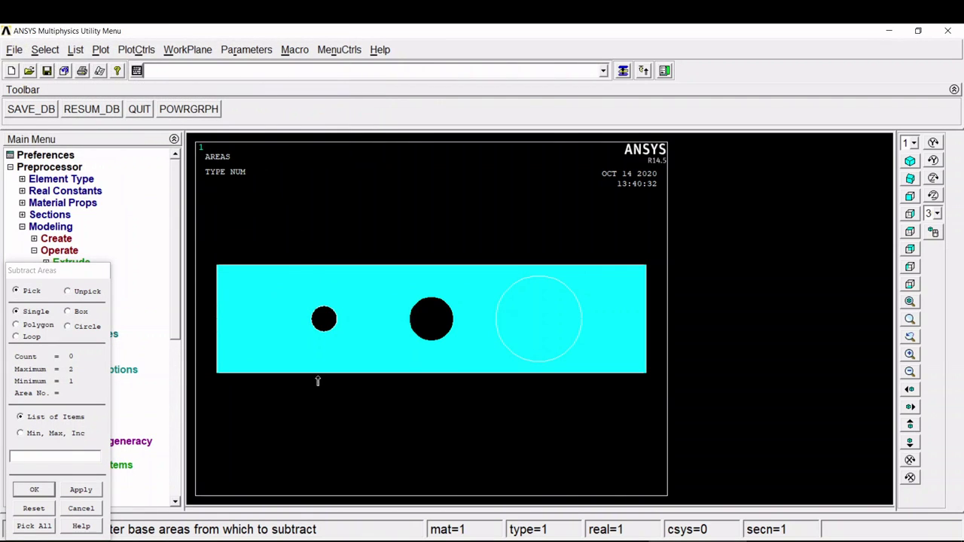
# Subtract the largest circular area from the plate to cut the third hole and finish the subtraction.
pyautogui.click(257, 294)
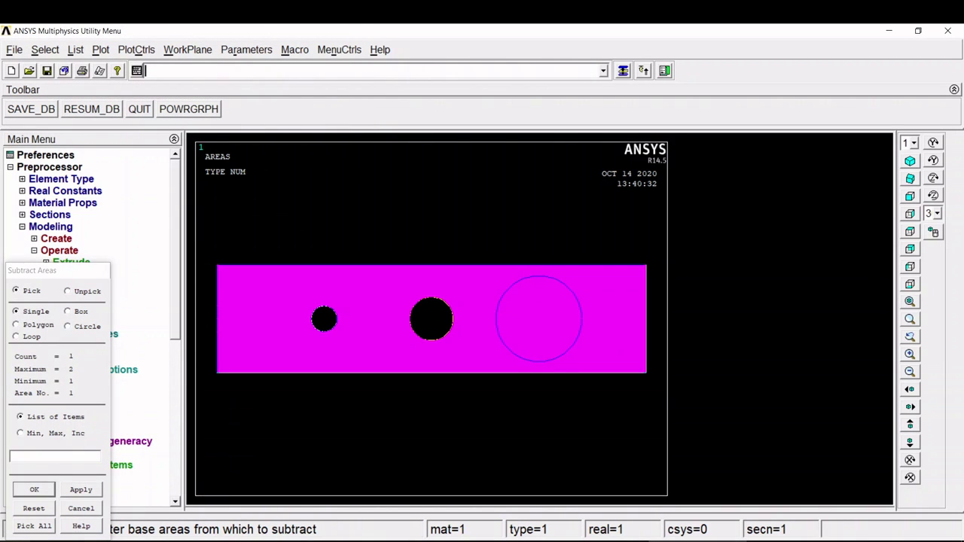
pyautogui.click(80, 492)
pyautogui.click(522, 338)
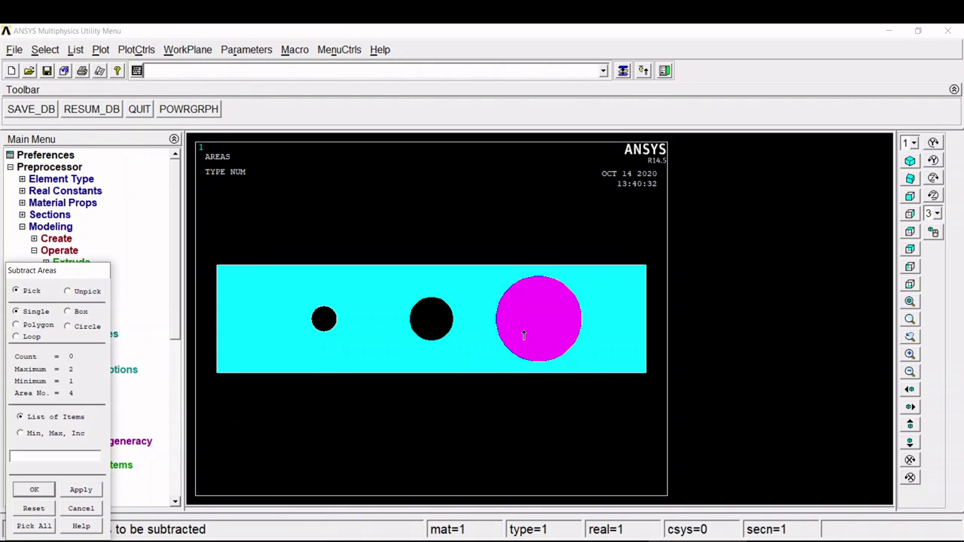
pyautogui.click(34, 491)
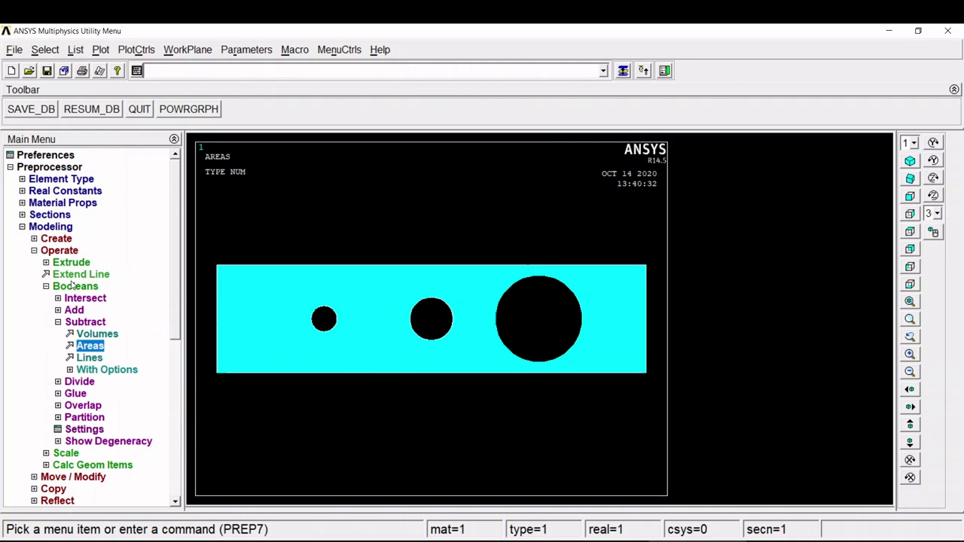
# Open the MeshTool and enable Smart Size with the finest level, 1.
pyautogui.click(54, 229)
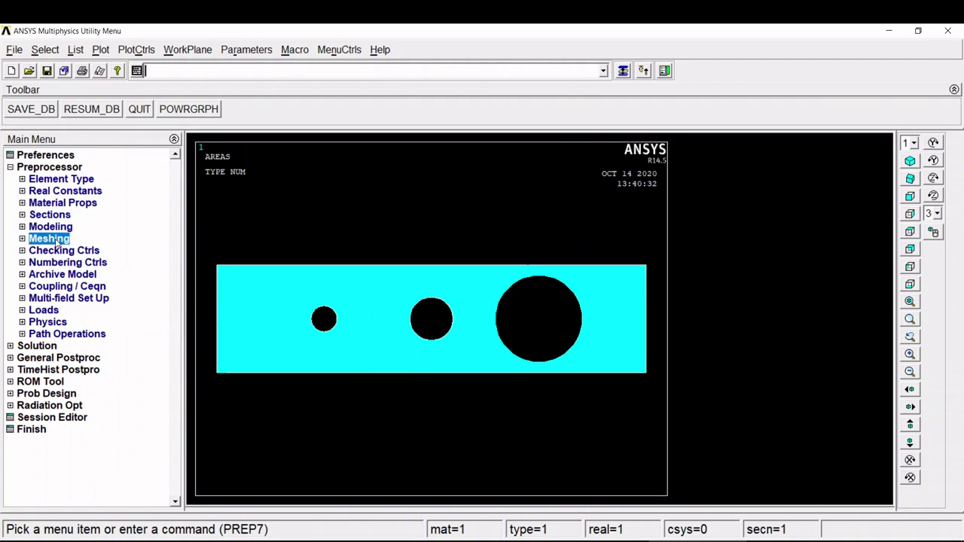
pyautogui.click(52, 239)
pyautogui.click(68, 262)
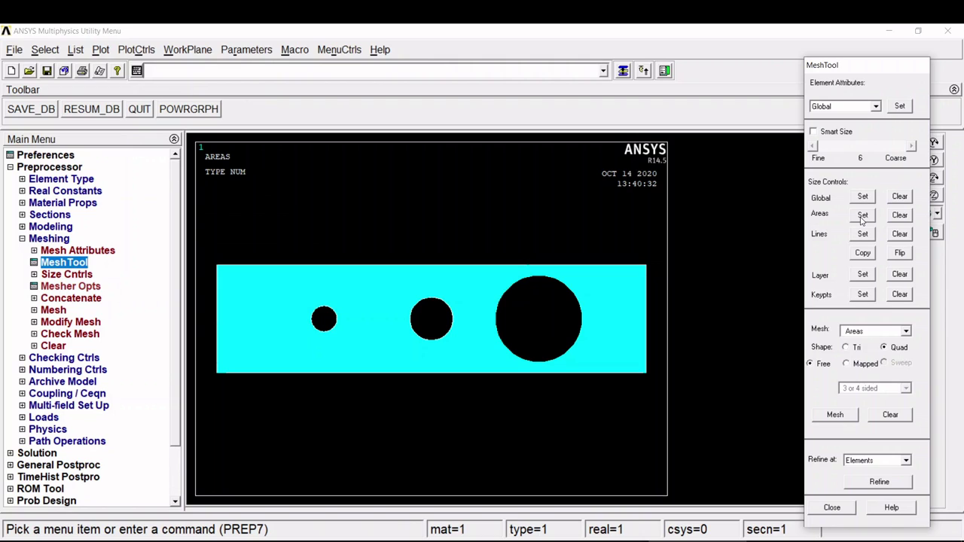
pyautogui.click(822, 133)
pyautogui.moveTo(867, 147); pyautogui.dragTo(824, 148)
# Assign an element edge length to the plate area and bring the hidden MeshTool back to the front.
pyautogui.click(863, 217)
pyautogui.click(397, 283)
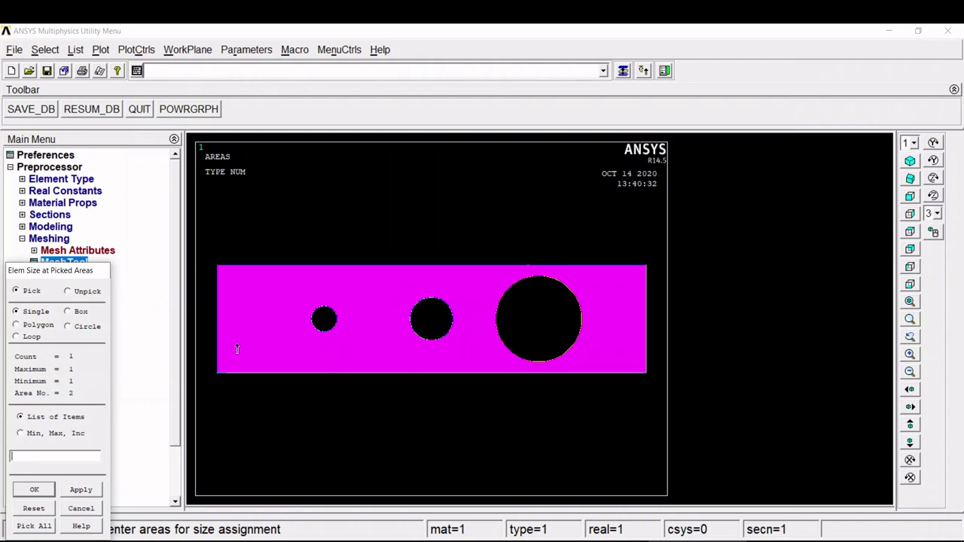
pyautogui.click(40, 491)
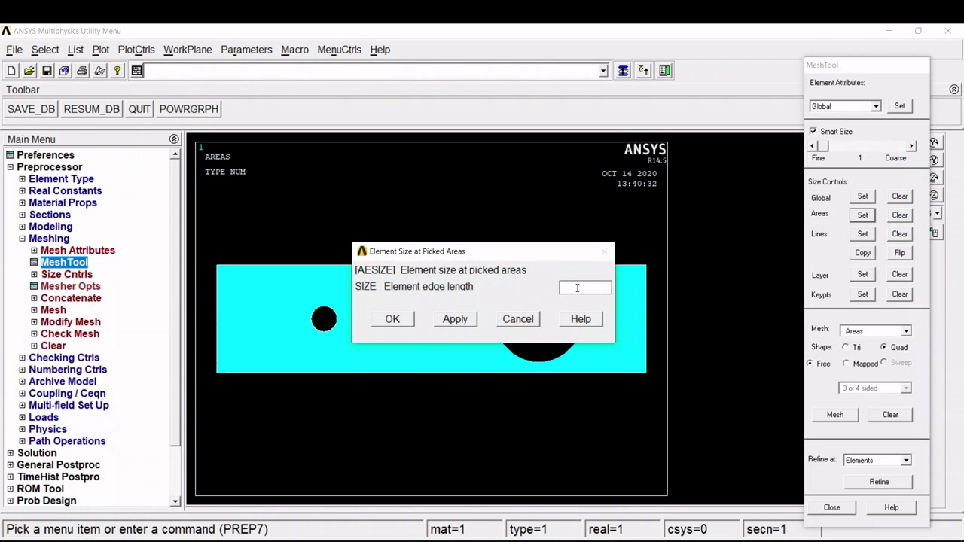
pyautogui.click(393, 320)
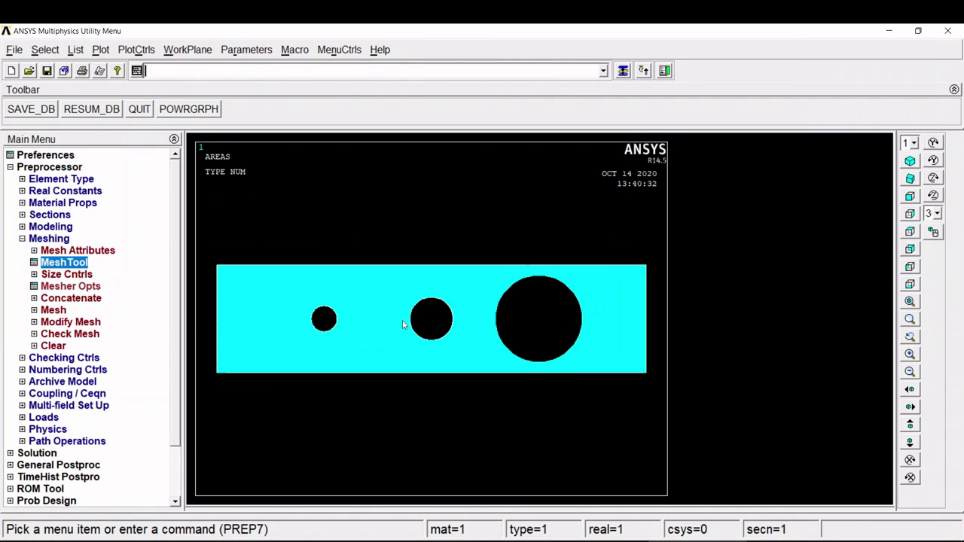
pyautogui.click(624, 71)
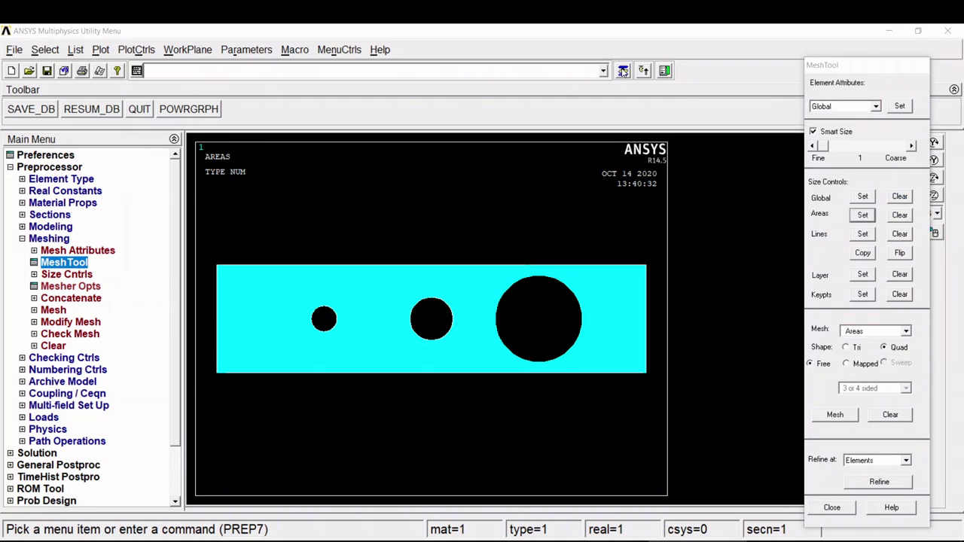
# Mesh the plate area with free quad elements and dismiss the resulting message.
pyautogui.click(835, 415)
pyautogui.click(433, 307)
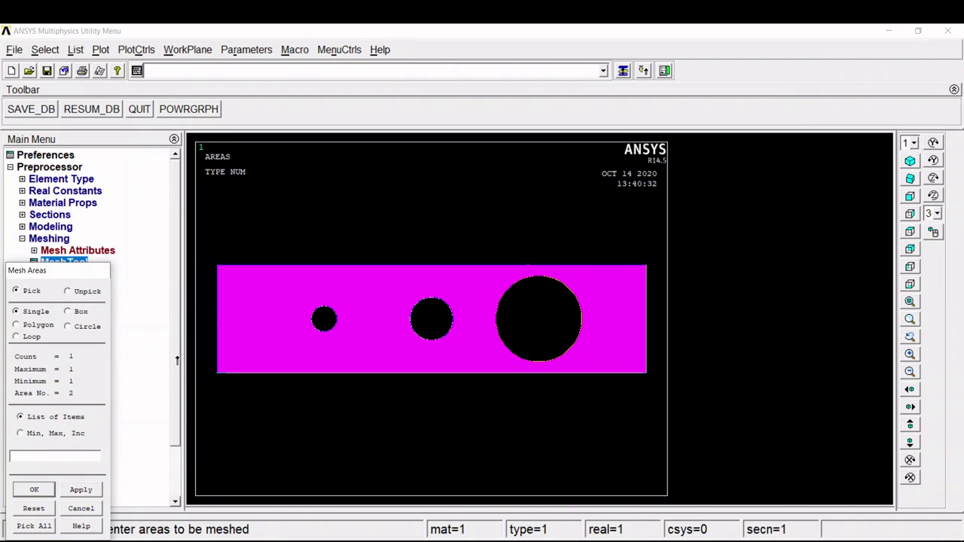
pyautogui.click(31, 490)
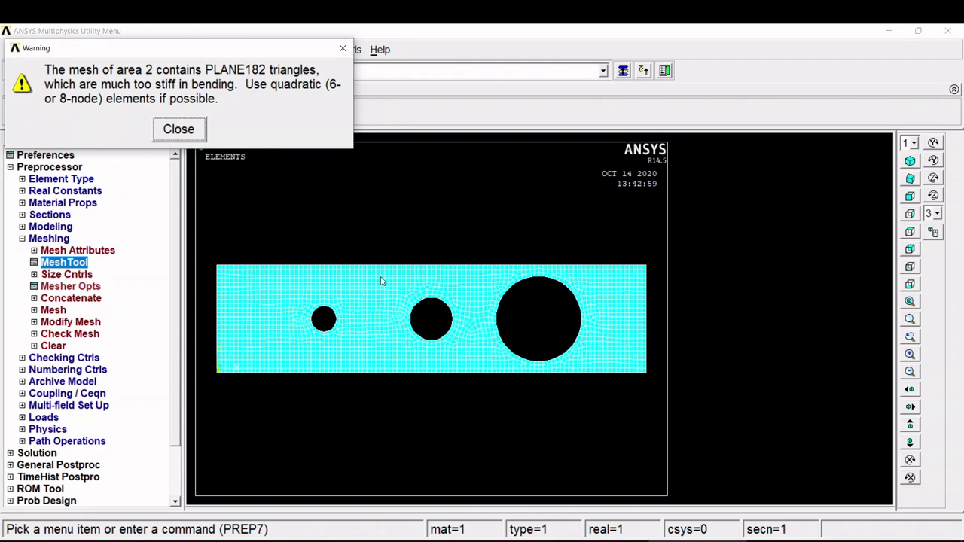
pyautogui.click(192, 133)
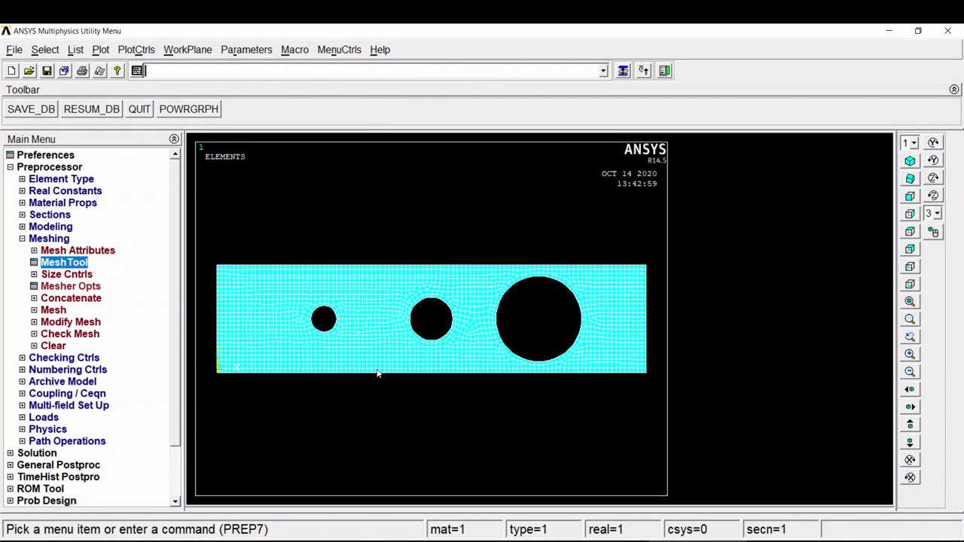
# Start a new solution analysis with the type set to Static.
pyautogui.click(44, 239)
pyautogui.click(47, 347)
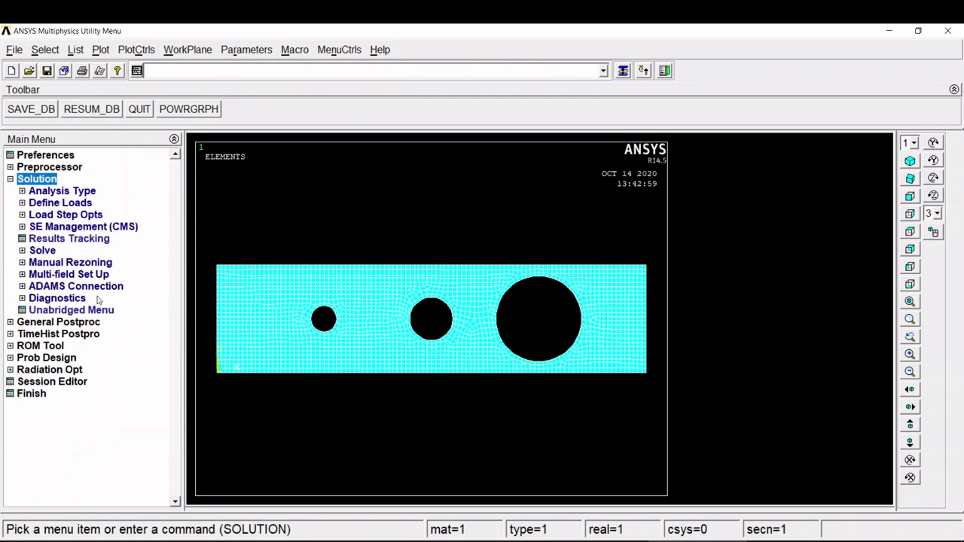
pyautogui.click(76, 192)
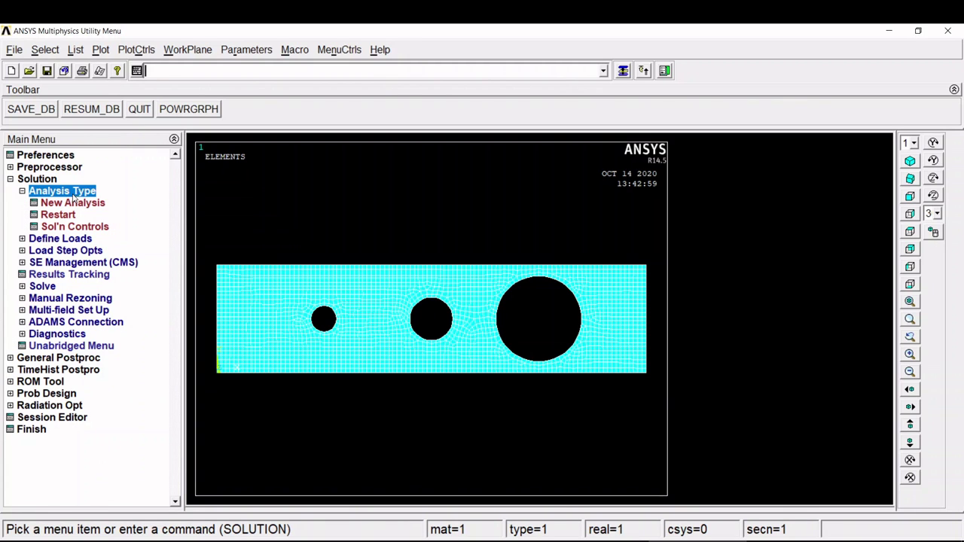
pyautogui.click(75, 204)
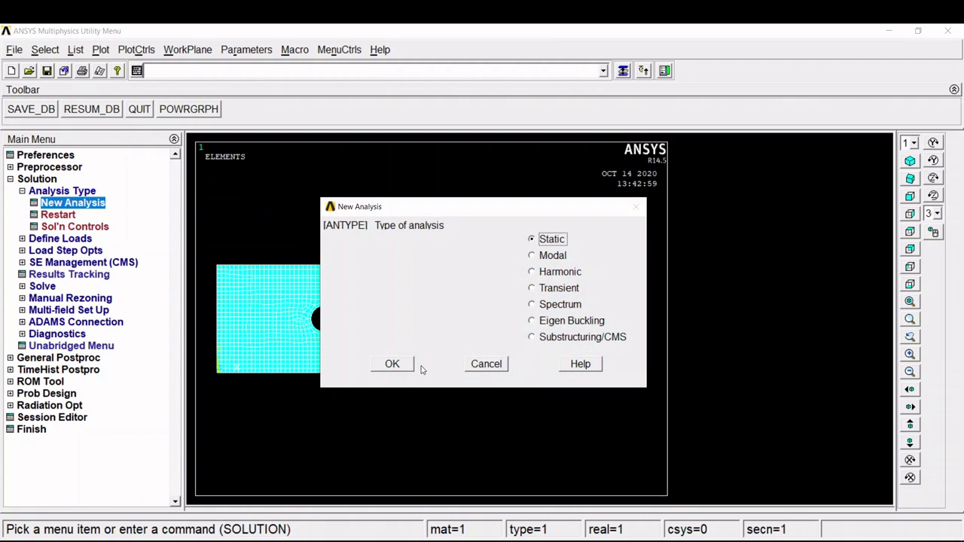
pyautogui.click(404, 367)
# Constrain All DOF on the plate's left edge line, checking the fixed end in the problem PDF.
pyautogui.click(60, 239)
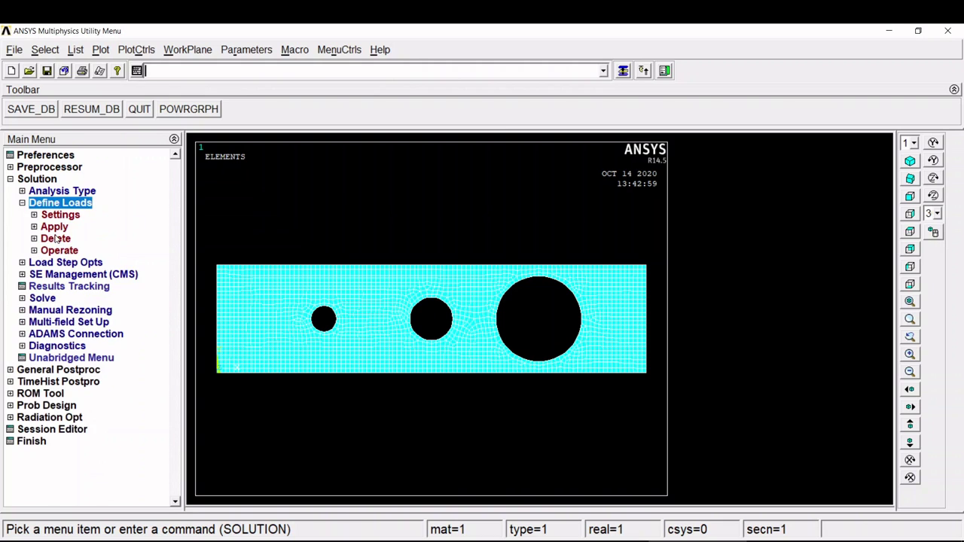
pyautogui.click(54, 227)
pyautogui.click(75, 238)
pyautogui.click(76, 251)
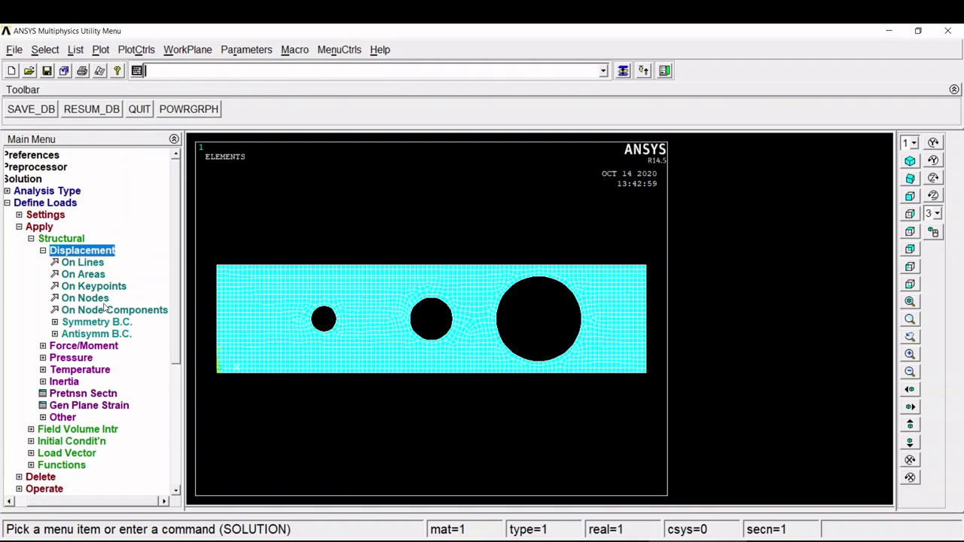
pyautogui.click(90, 263)
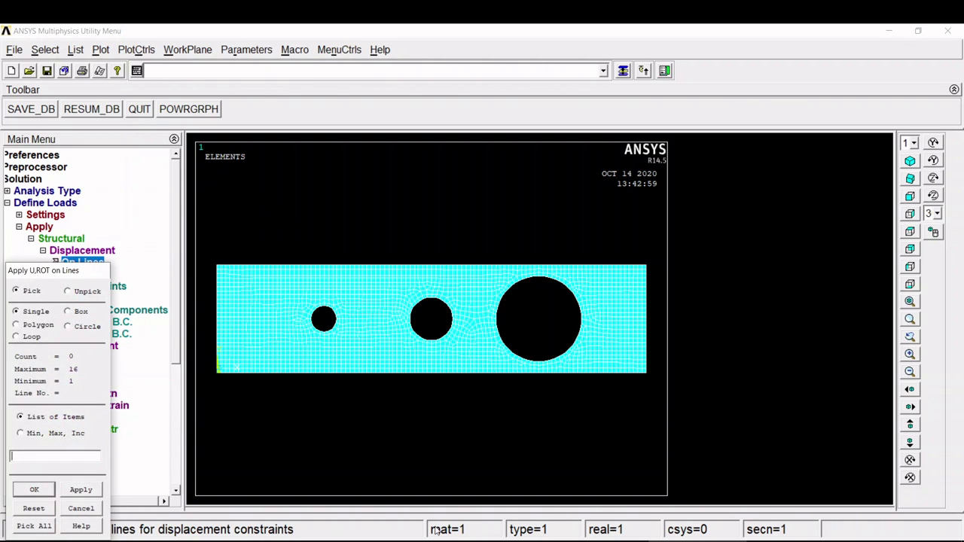
pyautogui.click(464, 540)
pyautogui.scroll(10, 424, 382)
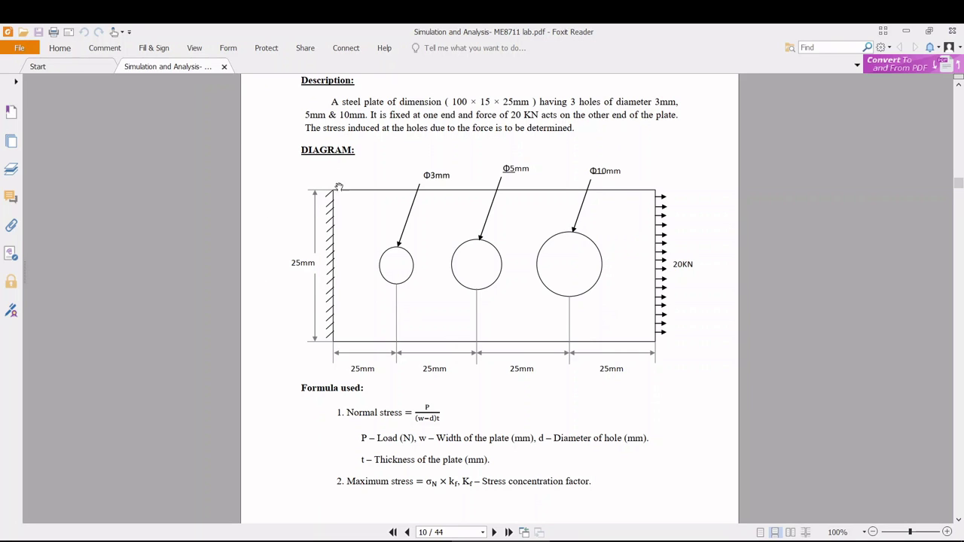
pyautogui.hotkey('alt', 'Tab')
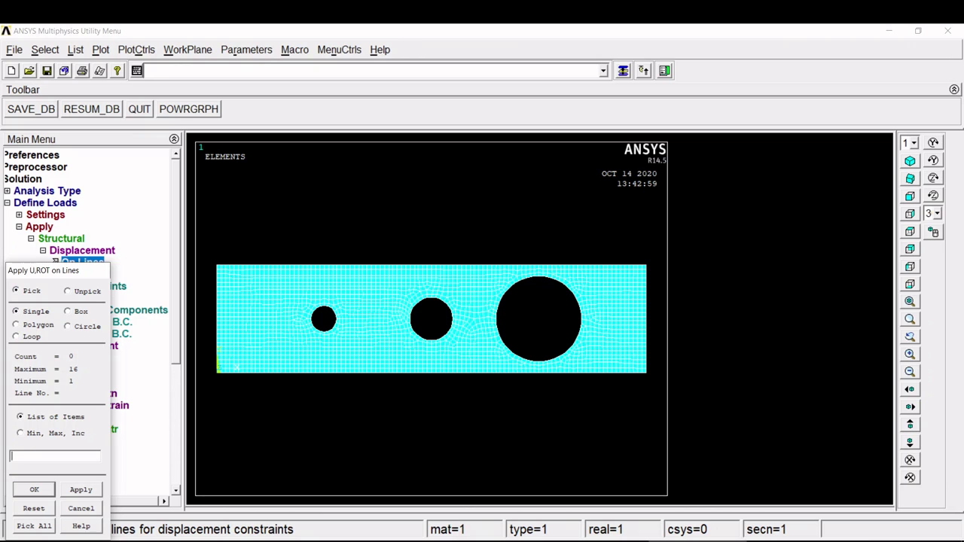
pyautogui.click(214, 308)
pyautogui.click(36, 490)
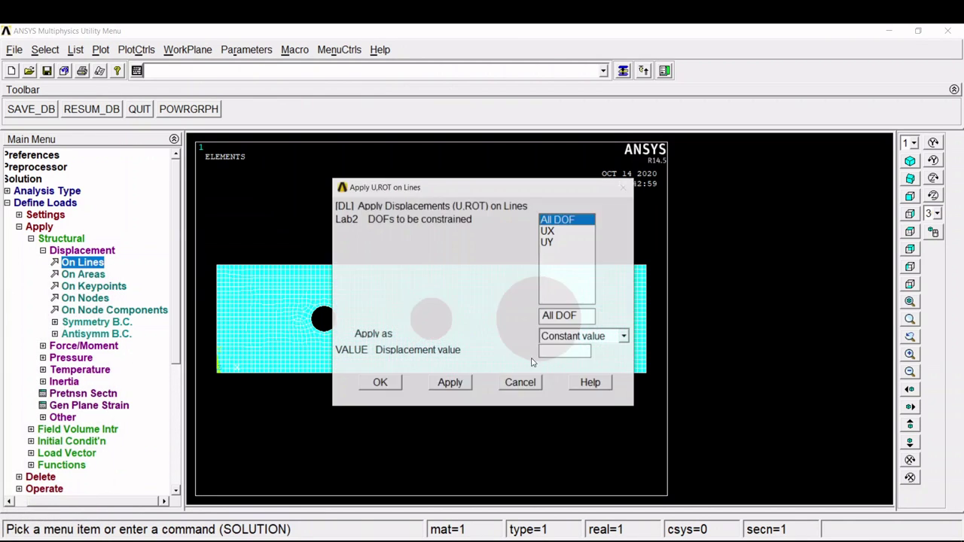
pyautogui.click(379, 383)
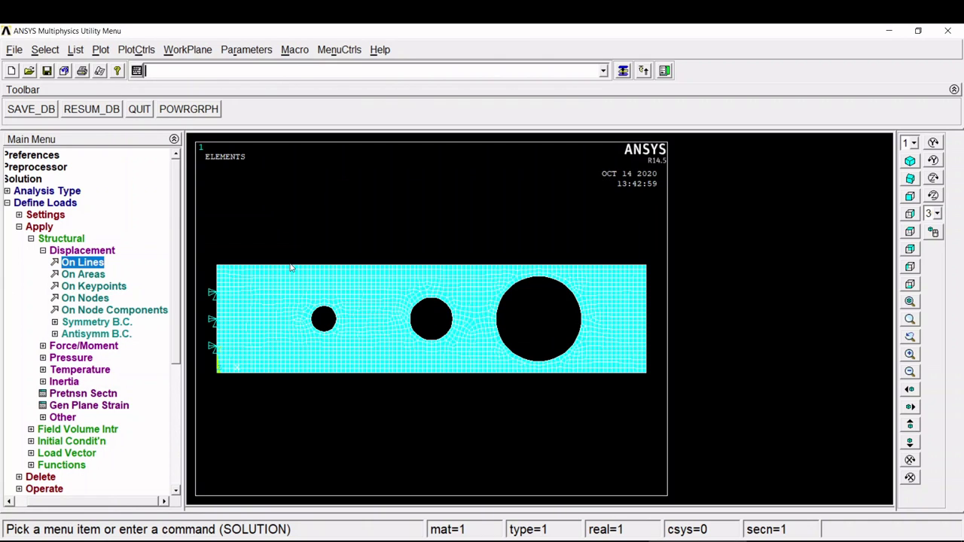
# Plot the nodes and box-select all nodes along the plate's right edge for force loading.
pyautogui.click(84, 253)
pyautogui.click(87, 264)
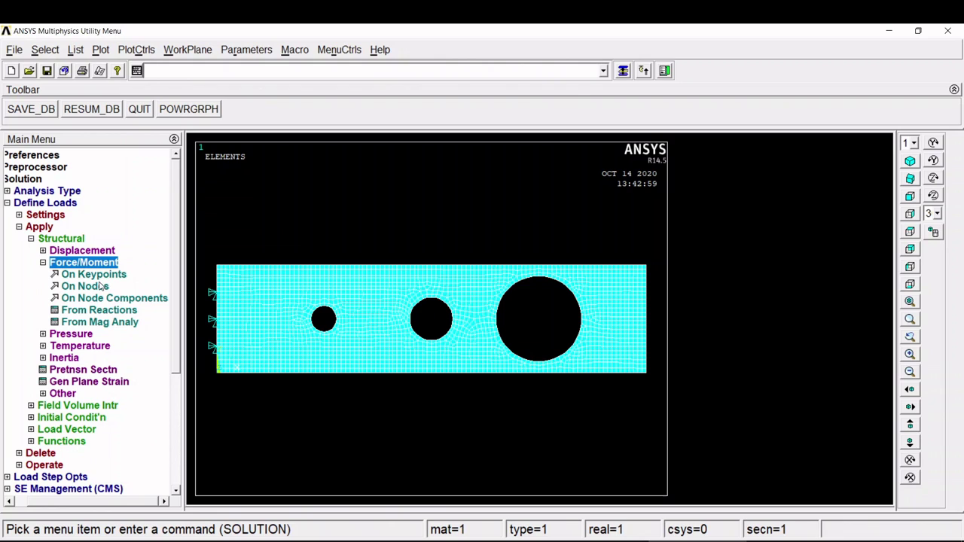
pyautogui.click(105, 50)
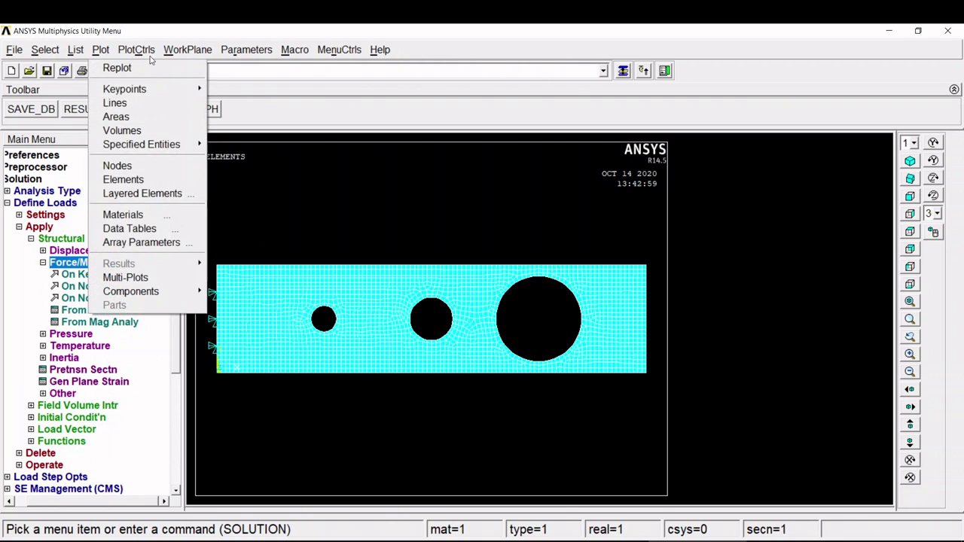
pyautogui.click(119, 169)
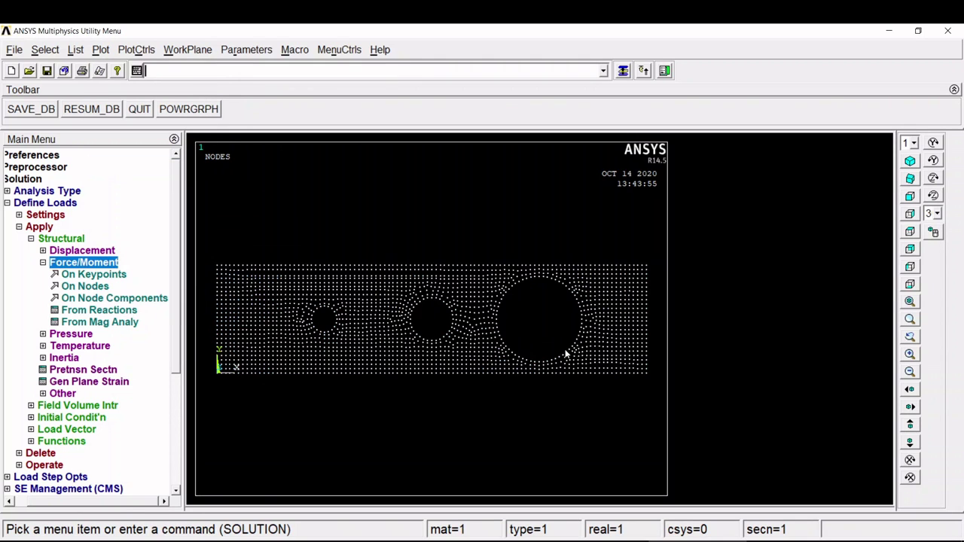
pyautogui.click(84, 286)
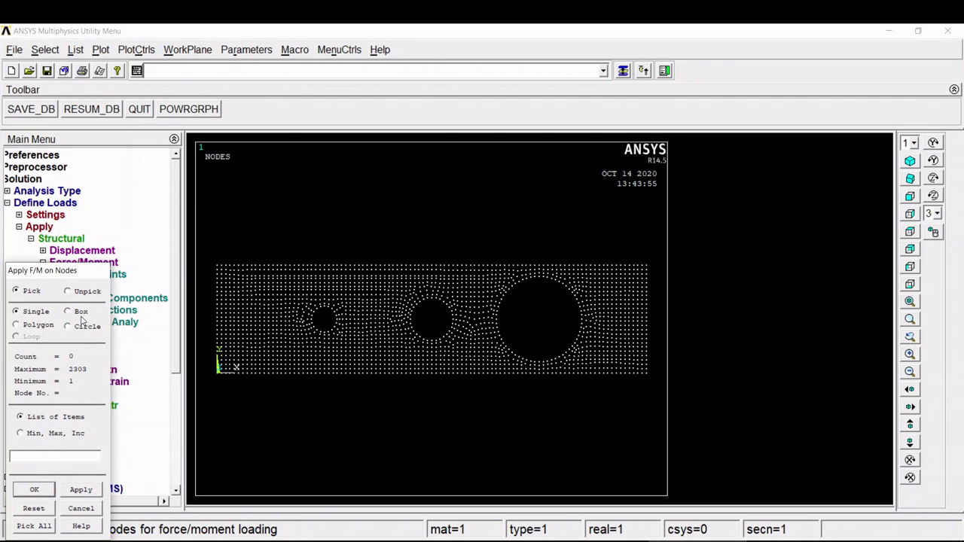
pyautogui.click(81, 312)
pyautogui.moveTo(664, 391); pyautogui.dragTo(645, 258)
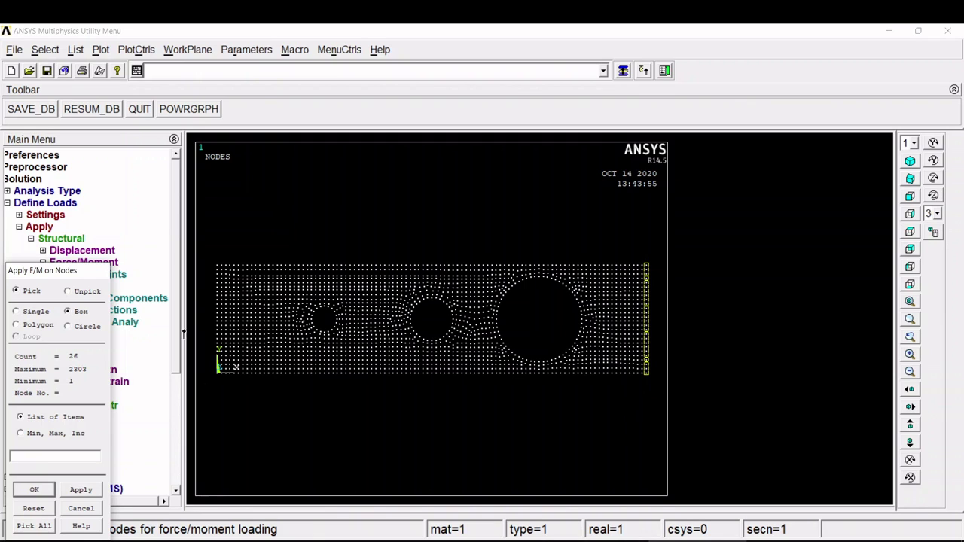
# Apply a constant FX force of 20000 to the selected edge nodes, checking the load in the problem PDF.
pyautogui.moveTo(39, 276); pyautogui.dragTo(85, 278)
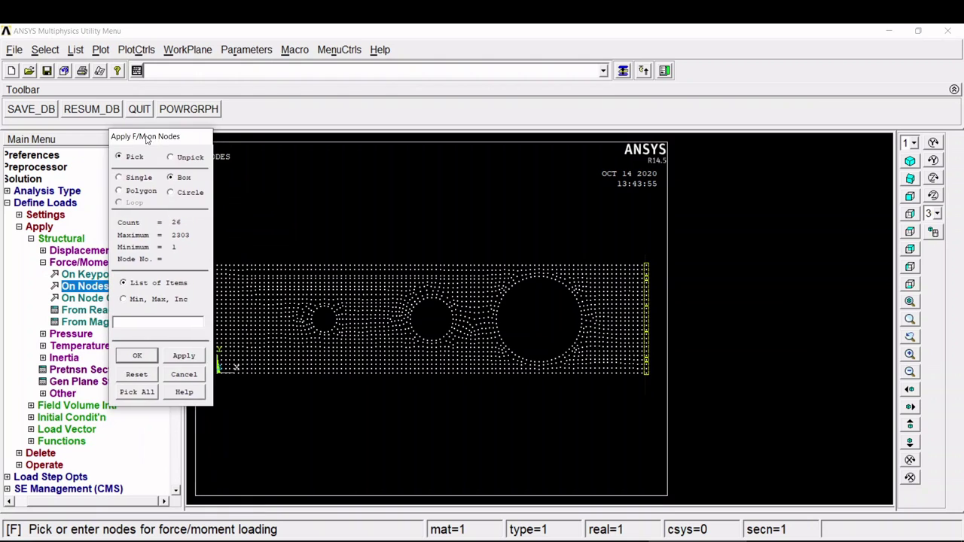
pyautogui.click(130, 357)
pyautogui.click(569, 308)
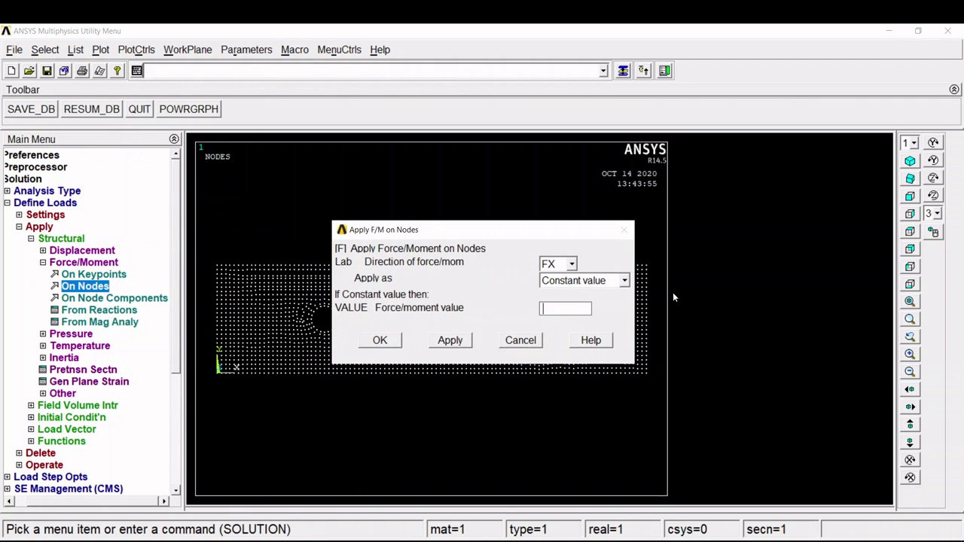
pyautogui.write('20000')
pyautogui.click(541, 541)
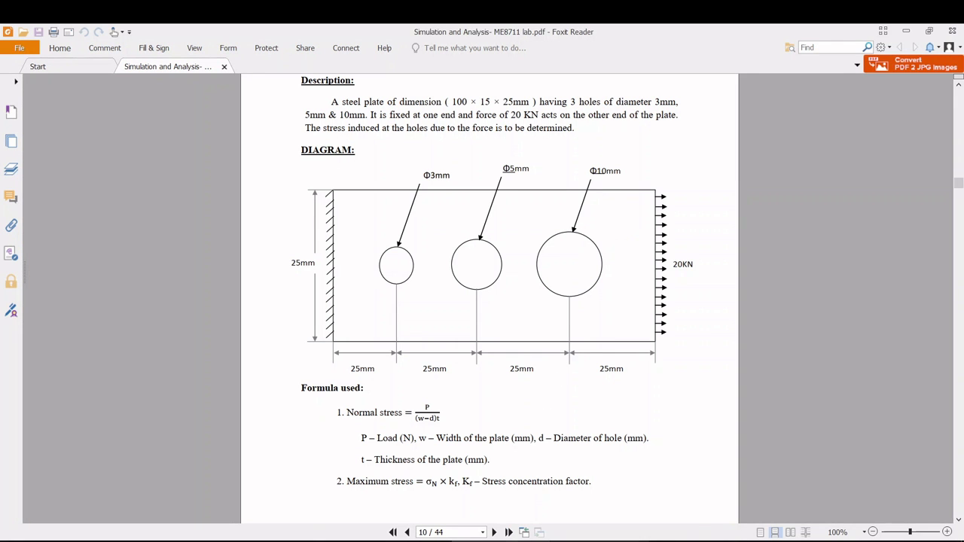
pyautogui.click(558, 541)
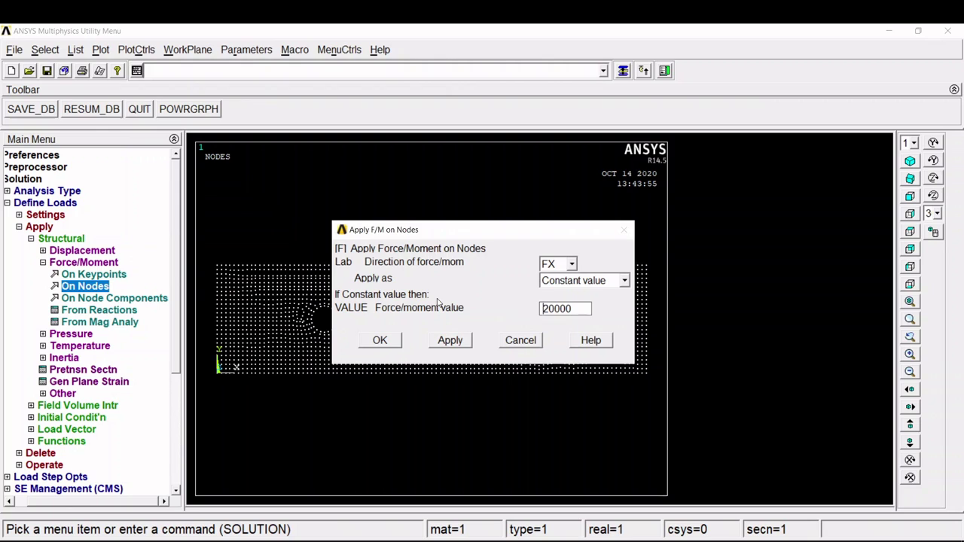
pyautogui.click(386, 340)
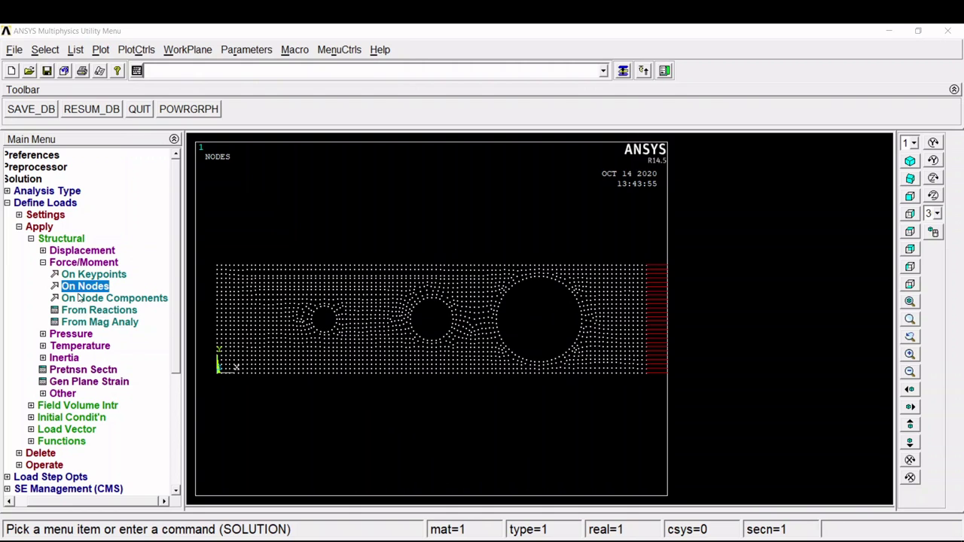
# Solve the current load step and close the solution note and the status window.
pyautogui.click(49, 227)
pyautogui.click(54, 228)
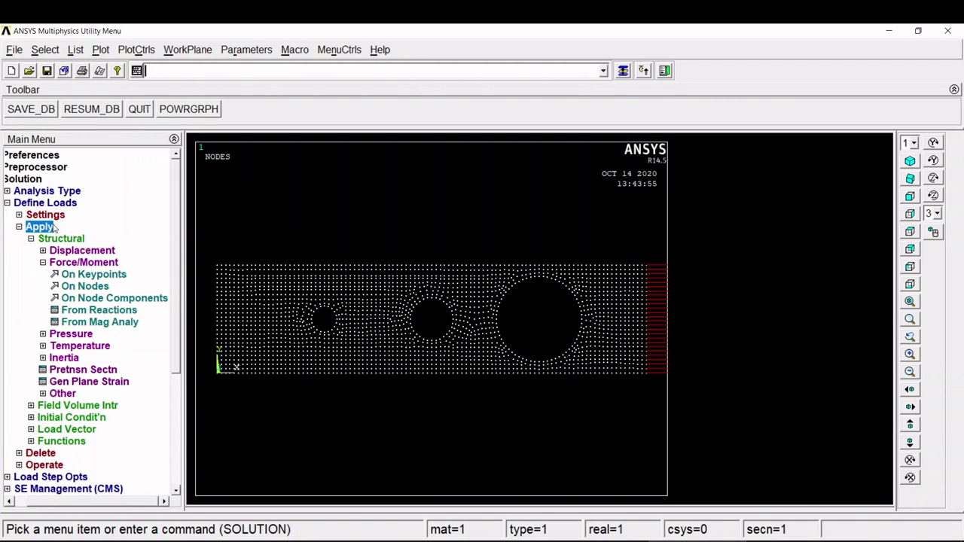
pyautogui.click(54, 229)
pyautogui.click(42, 298)
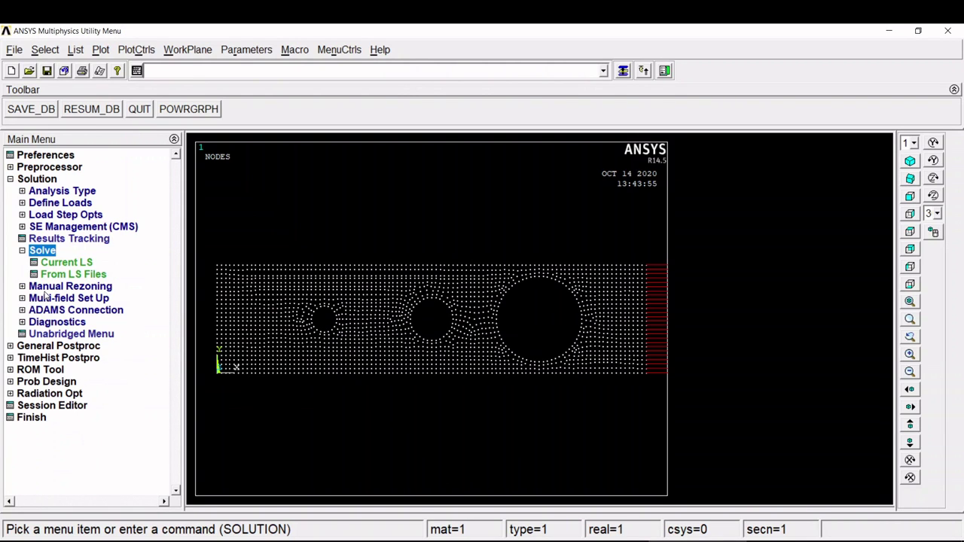
pyautogui.click(62, 263)
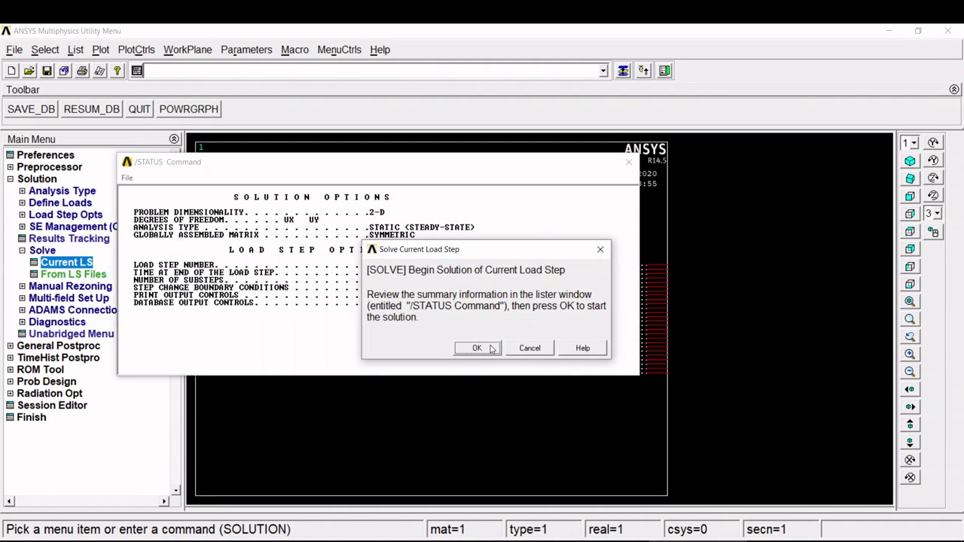
pyautogui.click(477, 348)
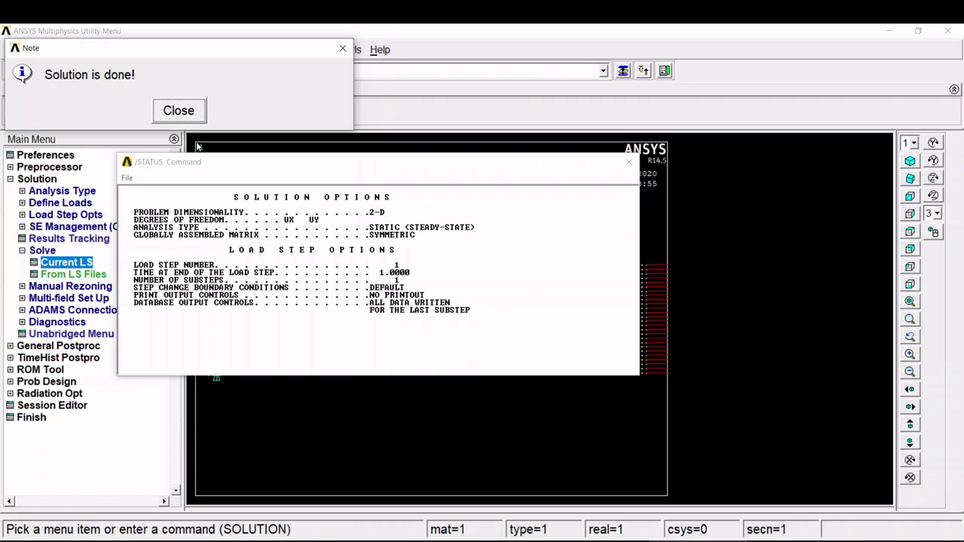
pyautogui.click(183, 113)
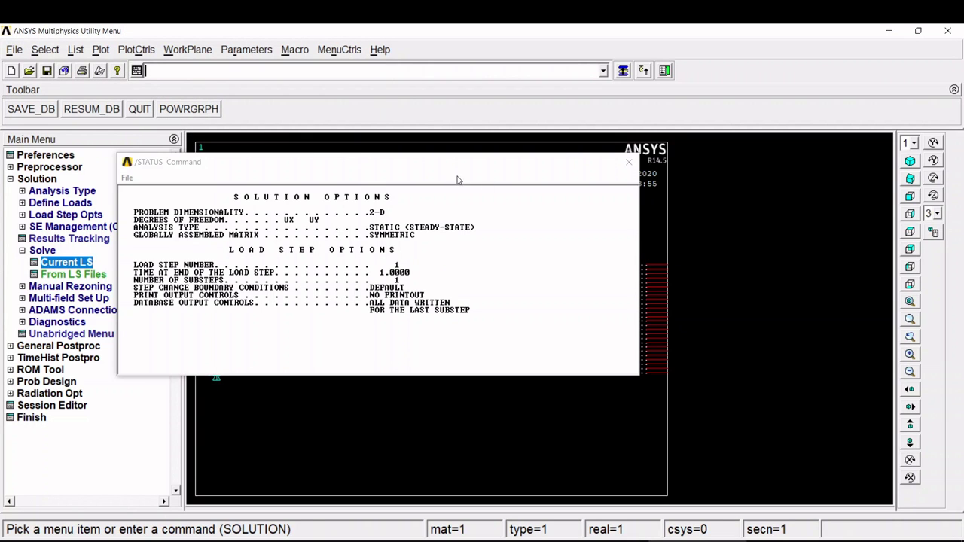
pyautogui.click(629, 162)
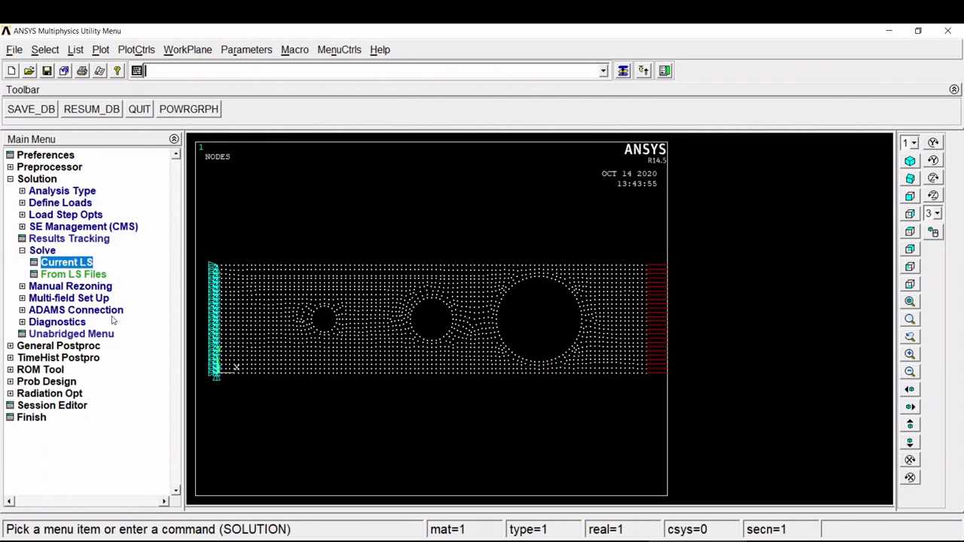
# Plot the nodal solution contour of von Mises stress on the plate, showing the deformed shape only.
pyautogui.click(77, 347)
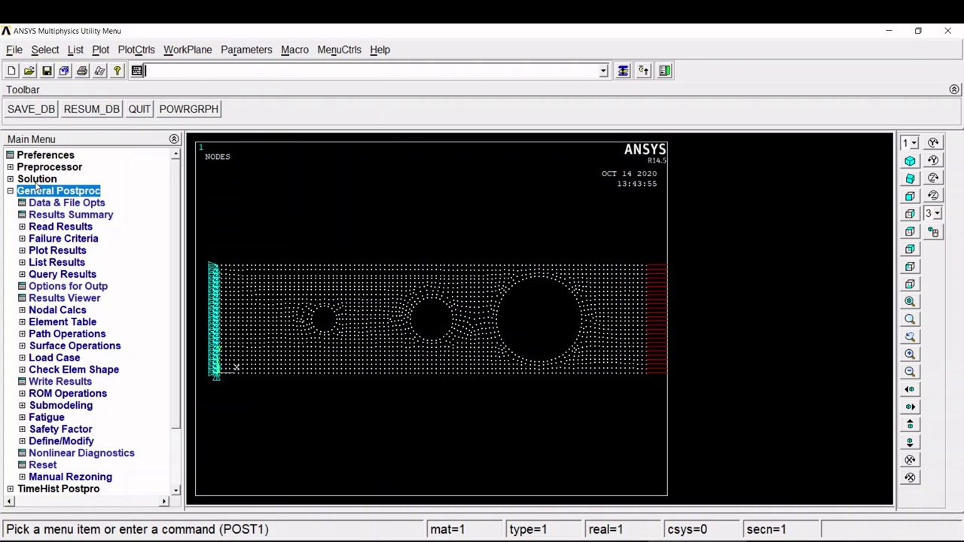
pyautogui.click(63, 253)
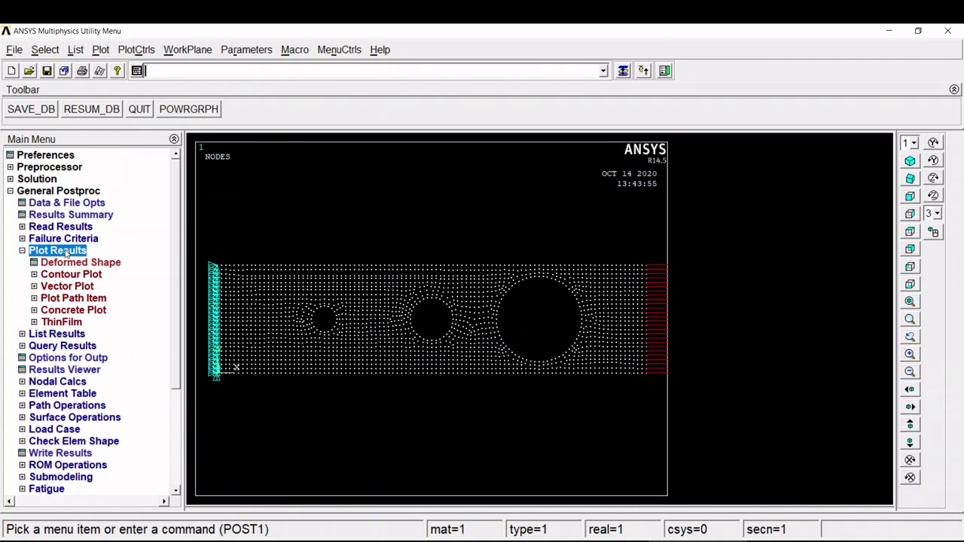
pyautogui.click(65, 287)
pyautogui.click(67, 275)
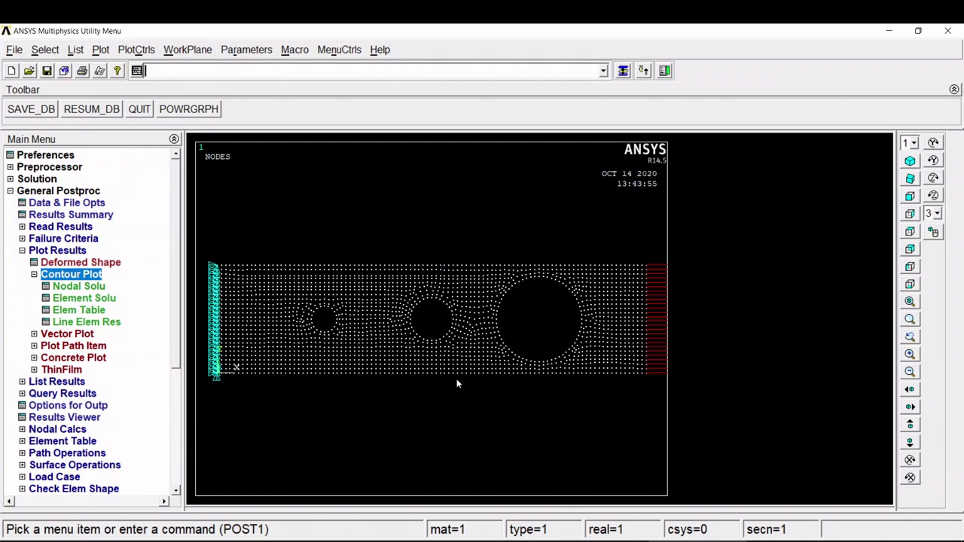
pyautogui.click(65, 288)
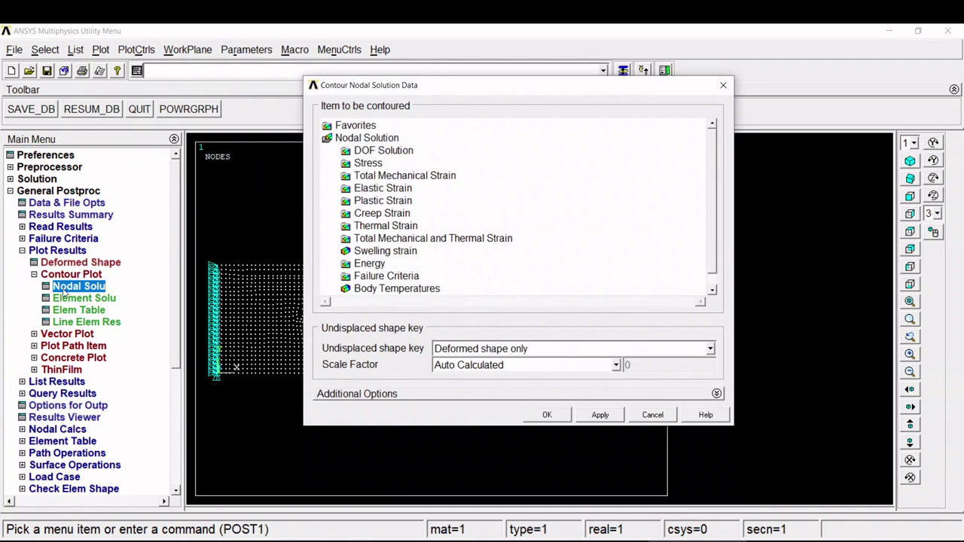
pyautogui.click(370, 164)
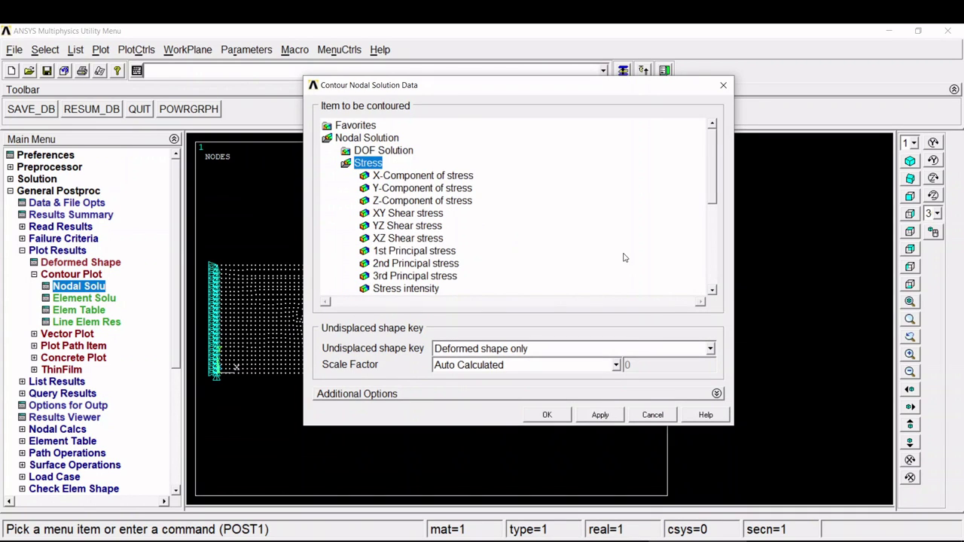
pyautogui.moveTo(713, 196); pyautogui.dragTo(715, 233)
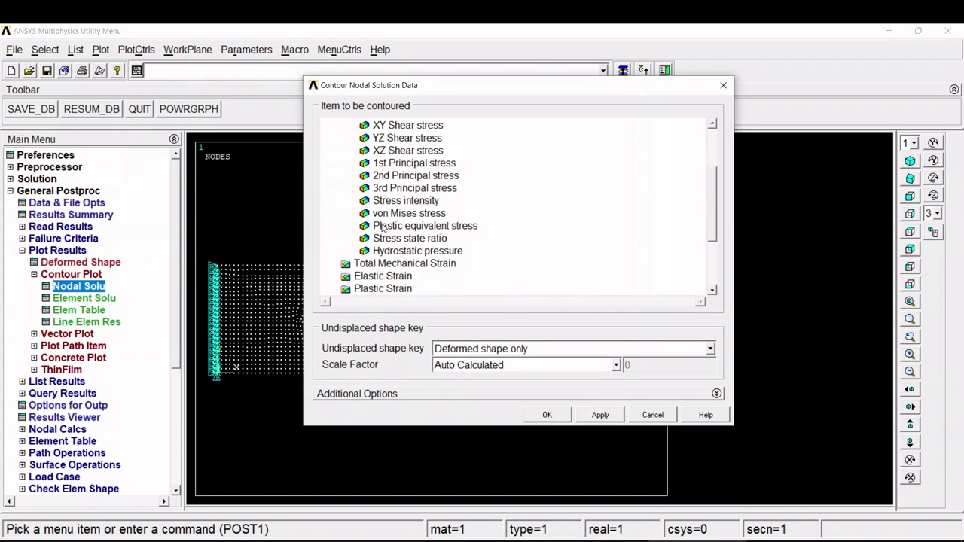
pyautogui.click(406, 214)
pyautogui.click(547, 416)
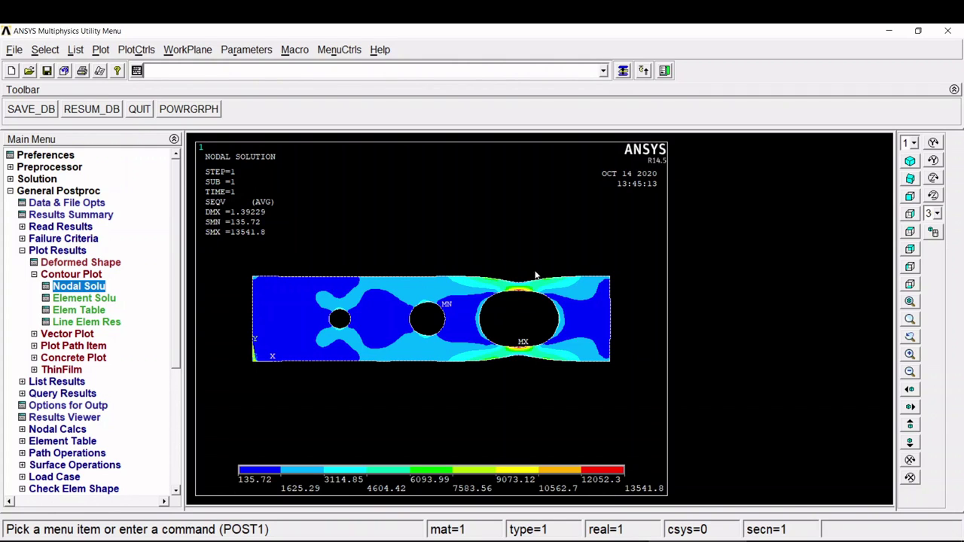
# Turn on element shape display based on real constants and check the plate's thickness in isometric view before returning to the front view.
pyautogui.click(148, 51)
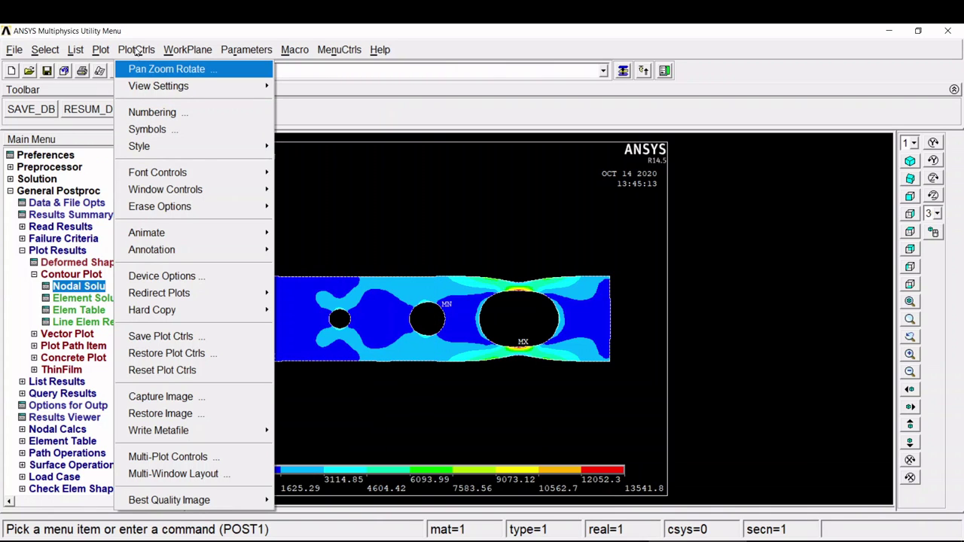
pyautogui.moveTo(160, 153)
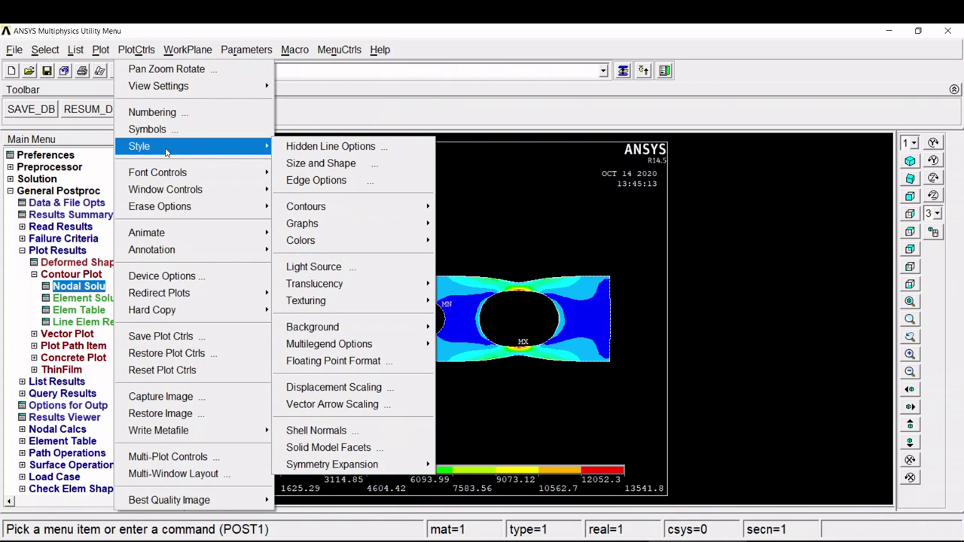
pyautogui.click(308, 170)
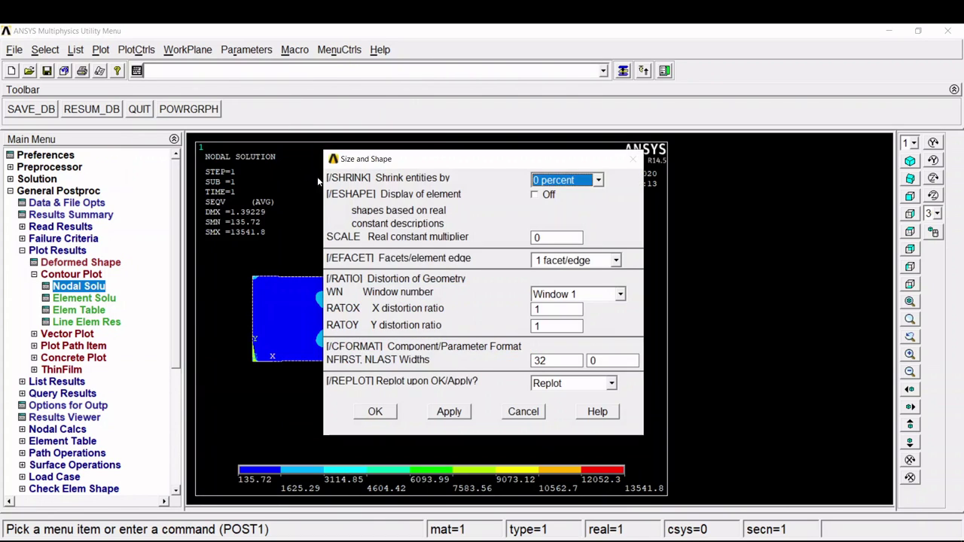
pyautogui.click(536, 196)
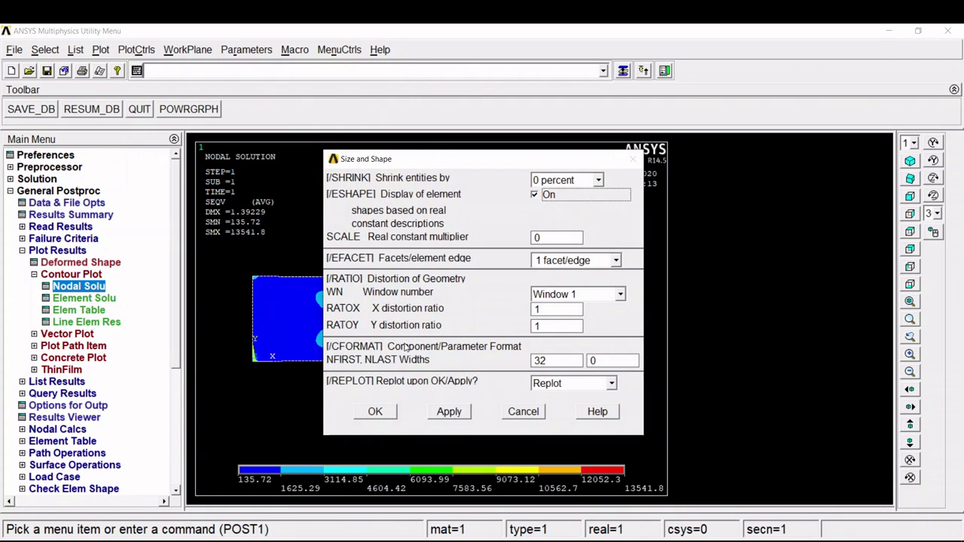
pyautogui.click(382, 411)
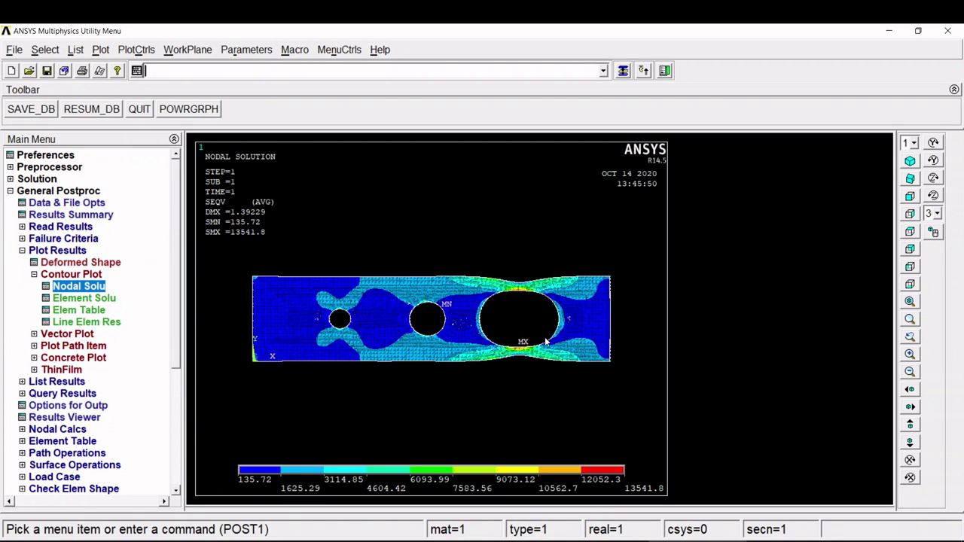
pyautogui.click(910, 161)
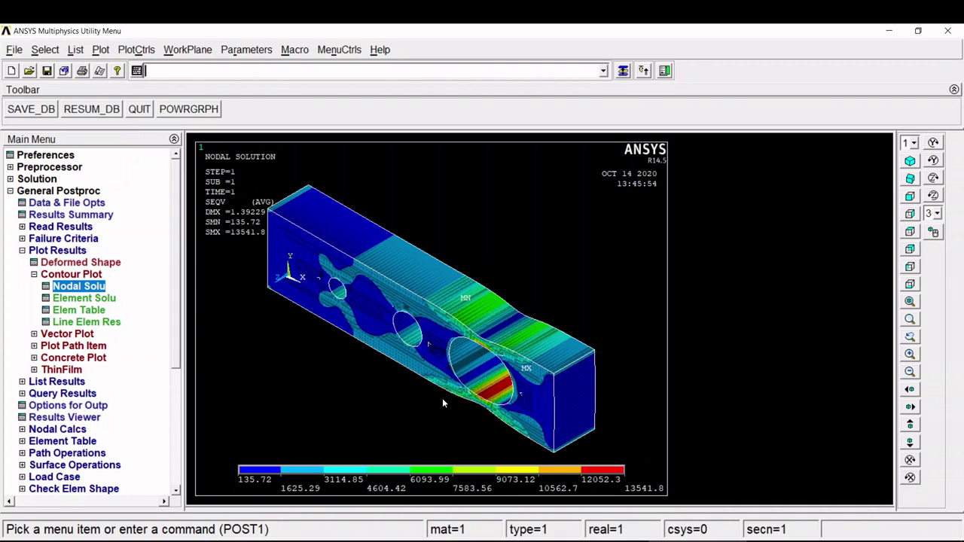
pyautogui.click(910, 196)
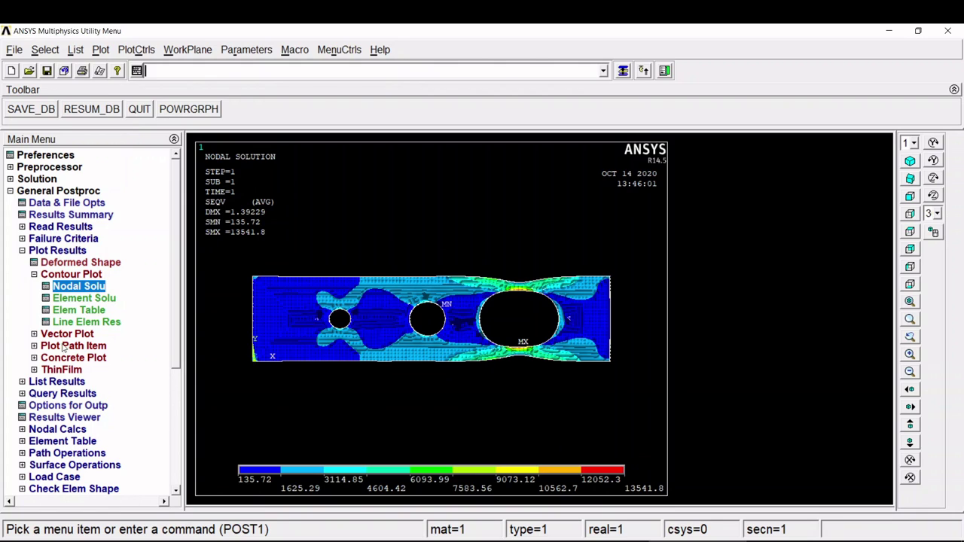
# Animate the deformed results for von Mises stress with 10 frames and a 0.5-second delay, and close the animation controller.
pyautogui.click(86, 276)
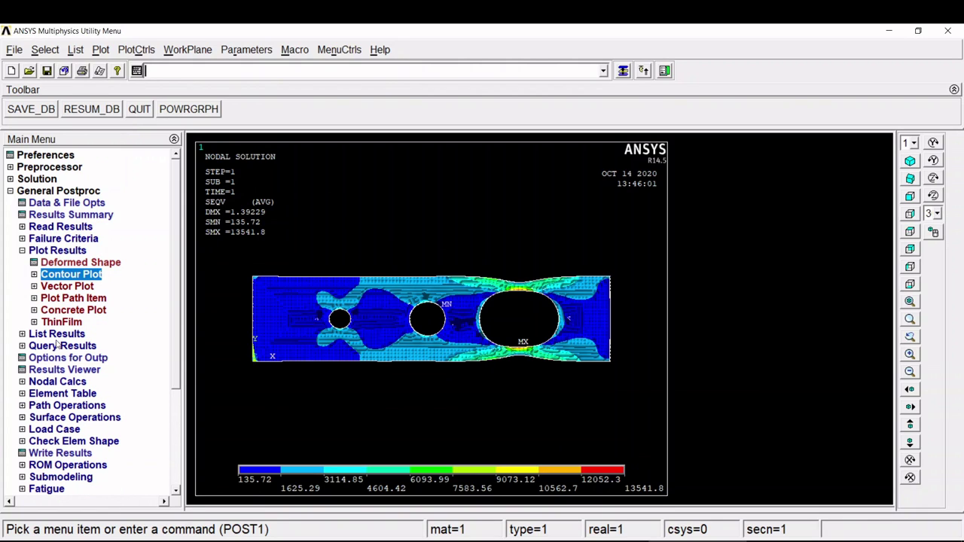
pyautogui.click(56, 251)
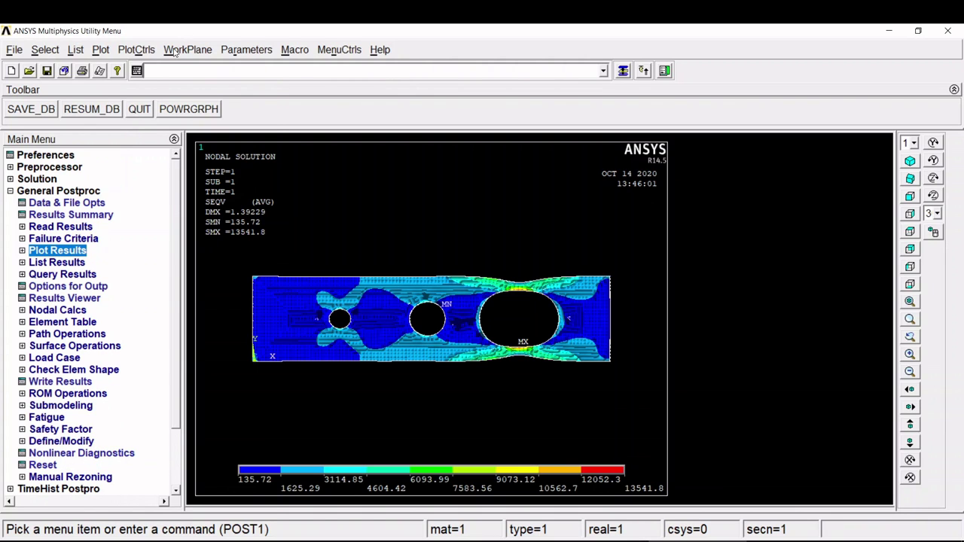
pyautogui.click(144, 51)
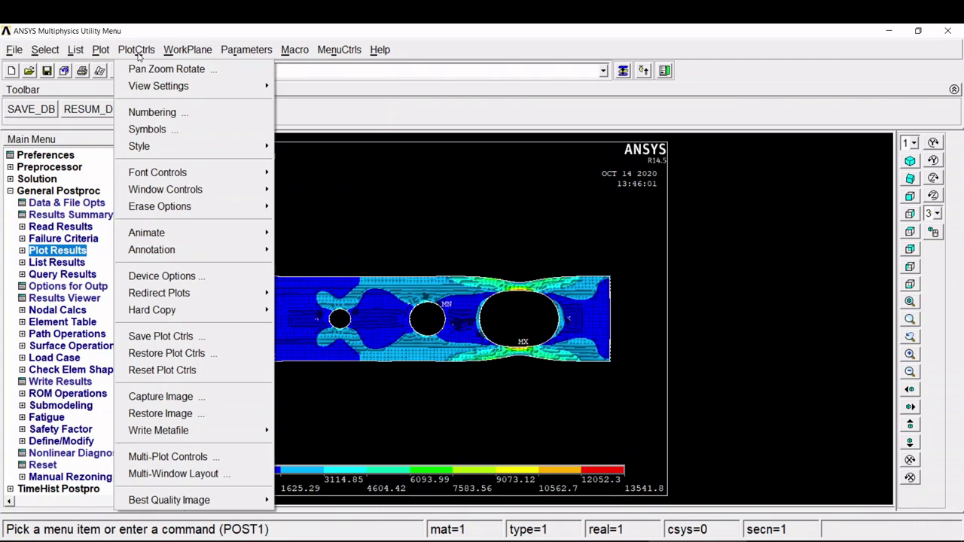
pyautogui.moveTo(203, 241)
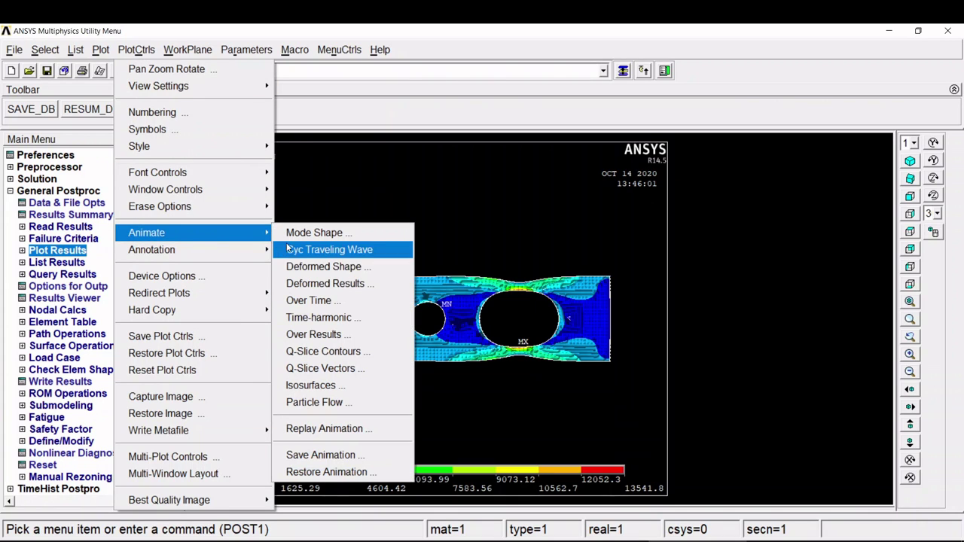
pyautogui.click(328, 286)
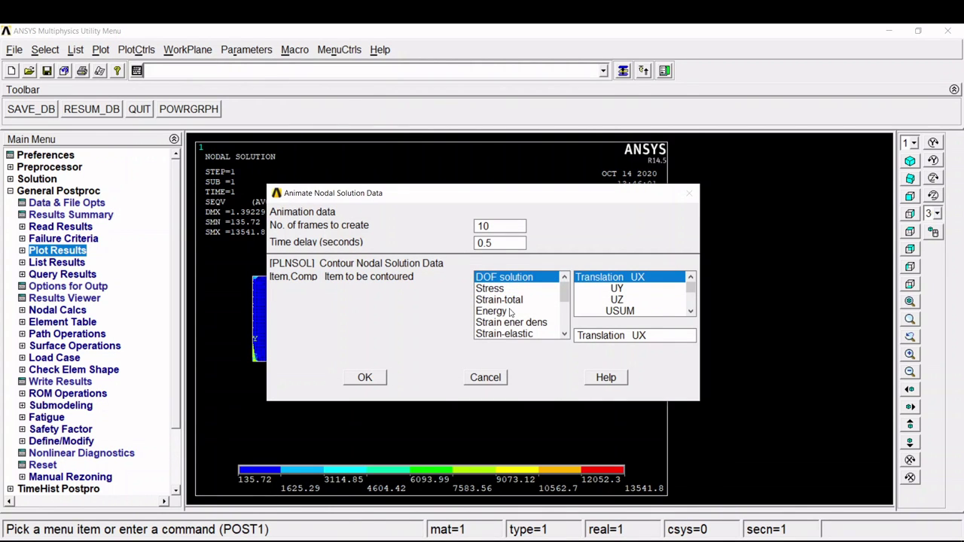
pyautogui.click(491, 289)
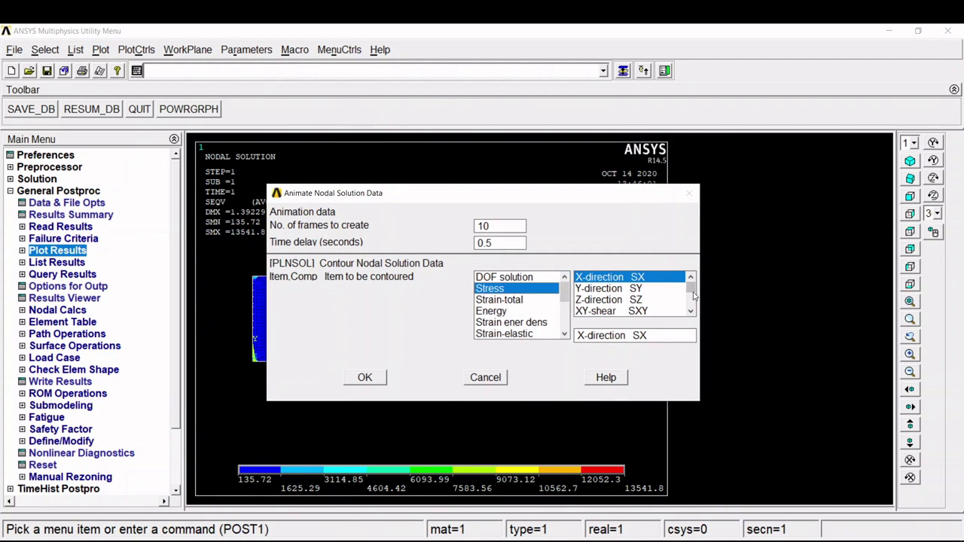
pyautogui.moveTo(690, 285)
pyautogui.mouseDown()
pyautogui.moveTo(697, 309)
pyautogui.moveTo(696, 300)
pyautogui.mouseUp()
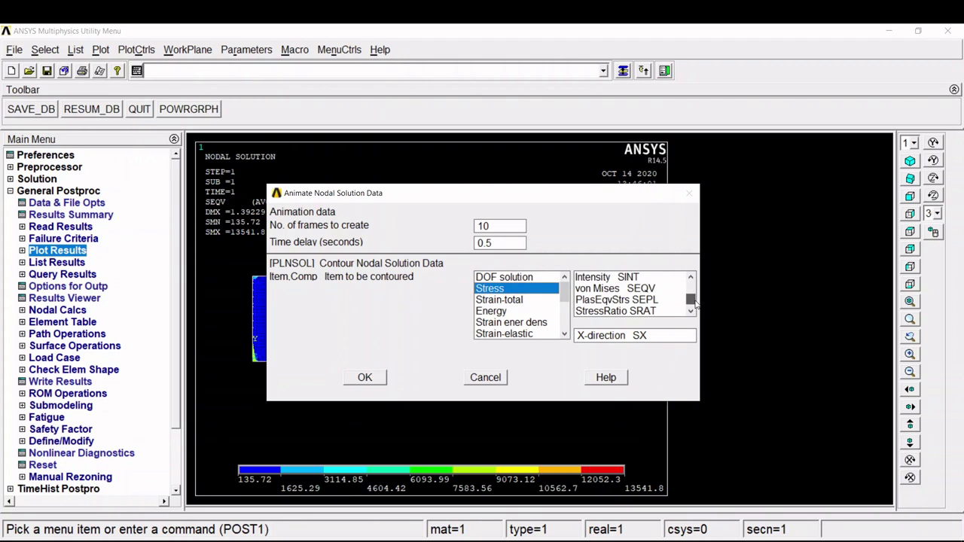
pyautogui.click(609, 290)
pyautogui.click(376, 378)
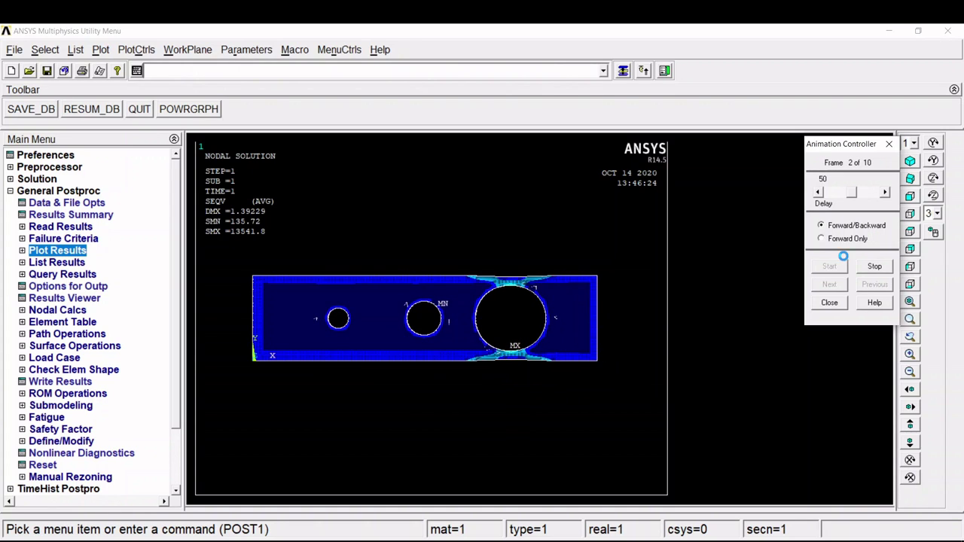
pyautogui.click(831, 302)
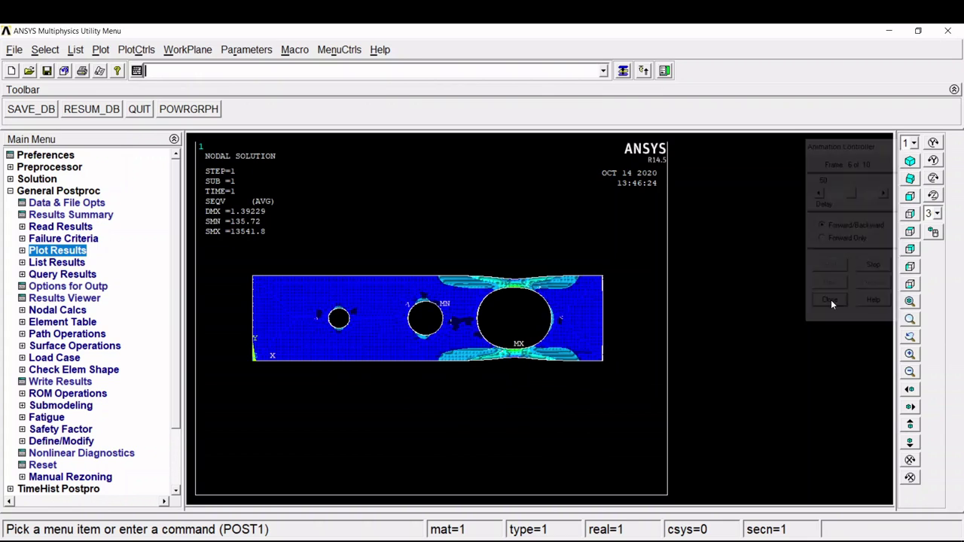